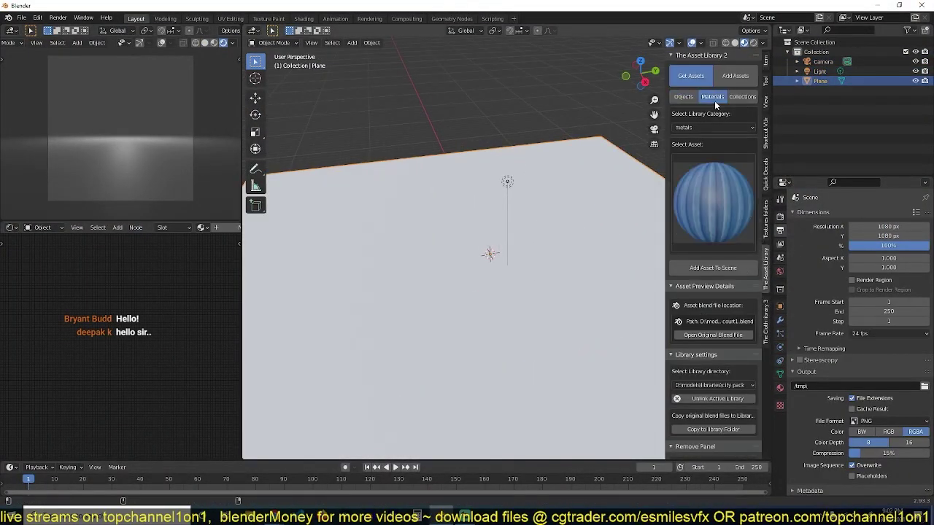
Switch the material library to roads and add a new plane.
click(703, 149)
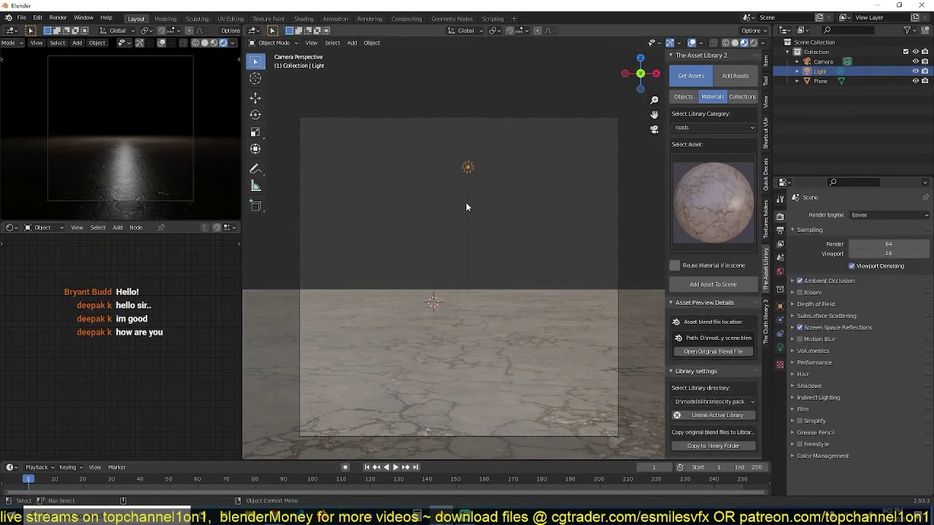
key(shift+a)
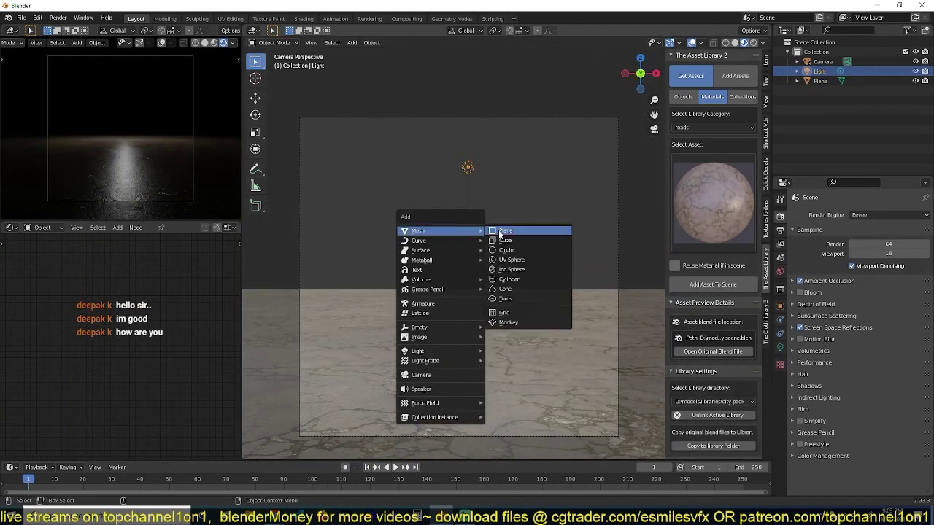
click(503, 230)
Stretch the new plane vertically into a tall doorway shape.
key(s)
key(z)
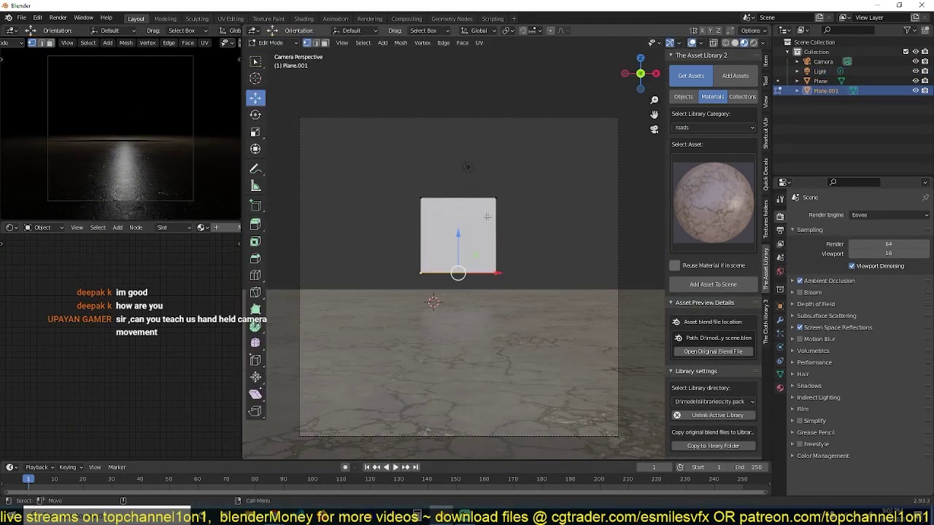
middle_drag(479, 297, 202, 230)
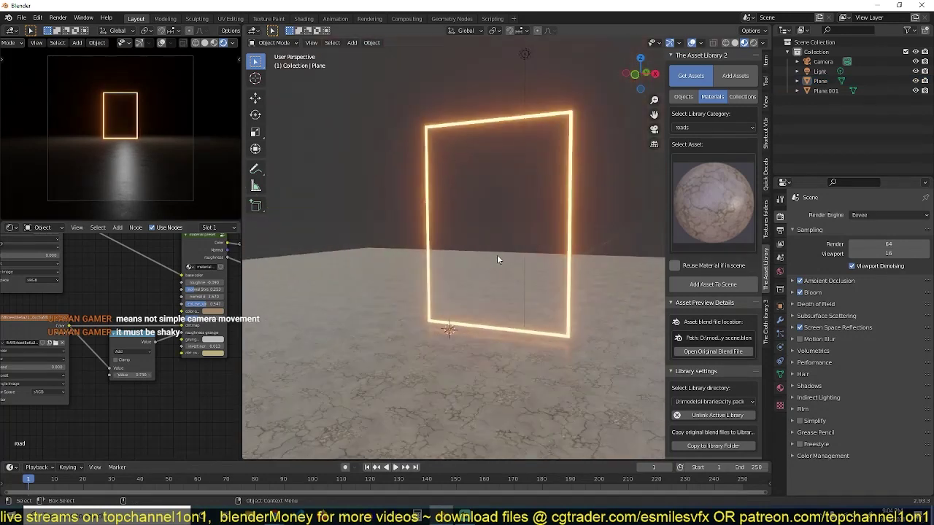
Start adding a Reflection Plane probe over the floor plane.
key(shift+a)
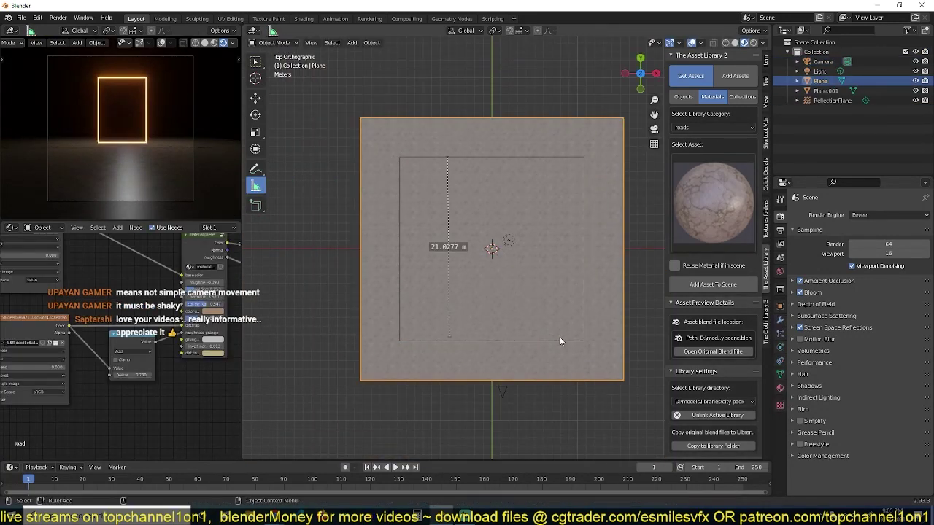
click(427, 234)
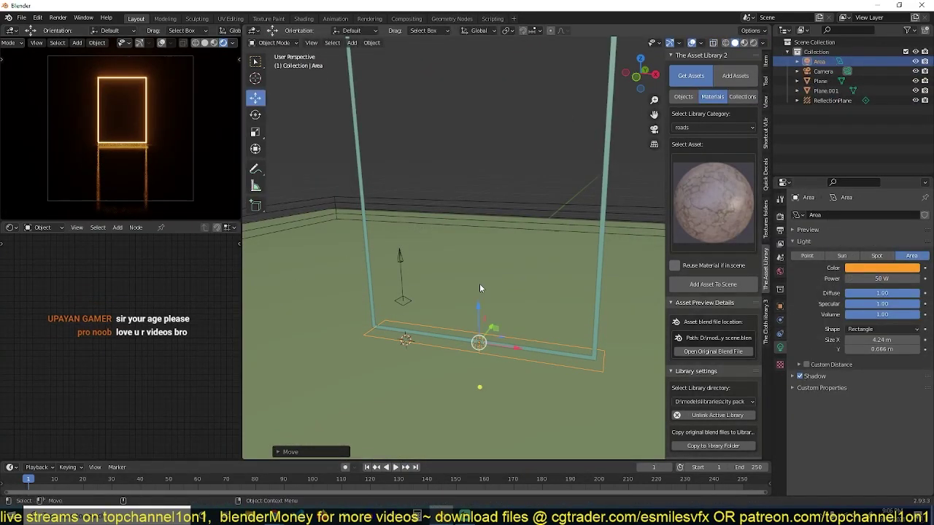
Select the glowing doorway frame Plane.001 and switch to front view.
middle_drag(479, 288, 499, 341)
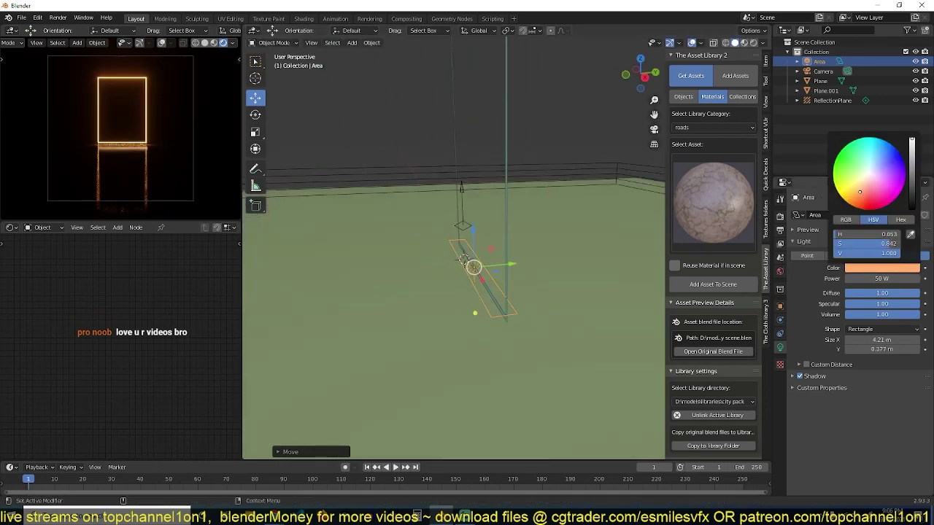
middle_drag(462, 258, 511, 219)
click(537, 142)
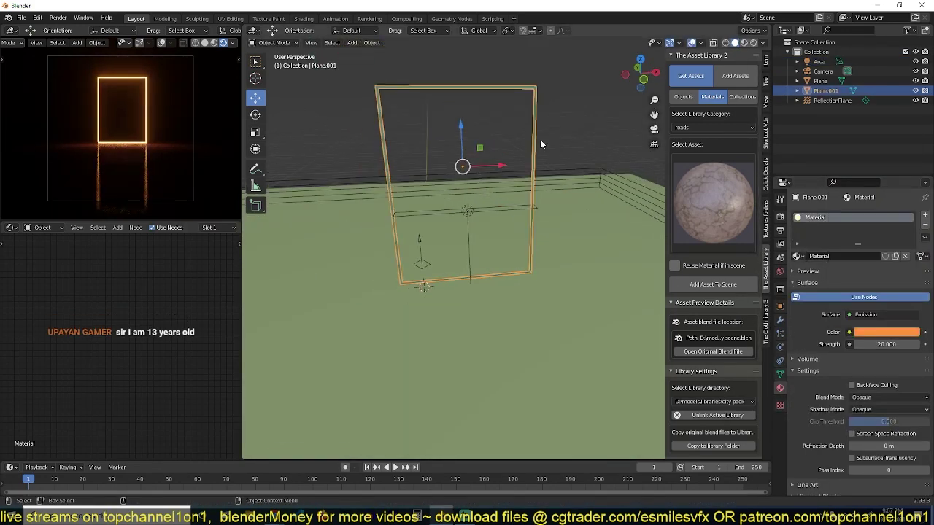
middle_drag(540, 139, 504, 160)
key(KP_1)
ctrl+scroll(738, 223, down, 2)
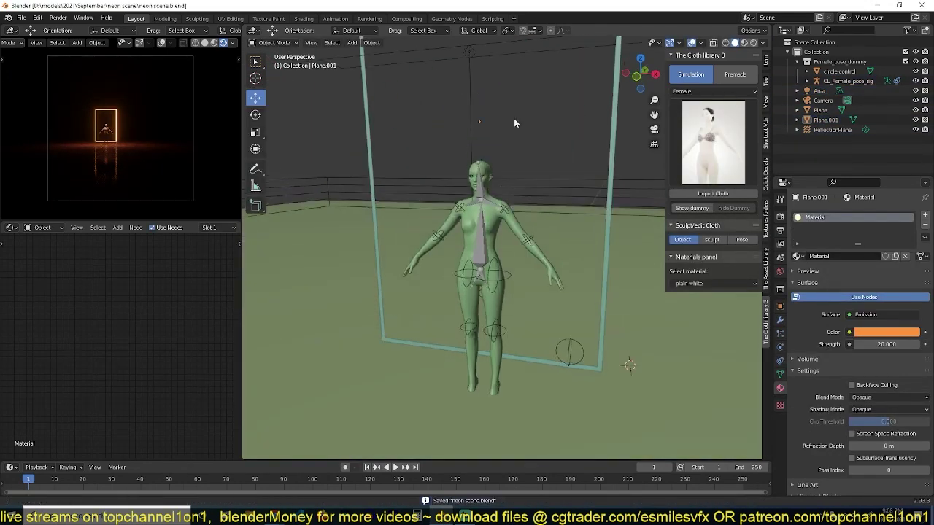
Import office pants onto the dummy and rotate its bones into a new pose.
click(670, 270)
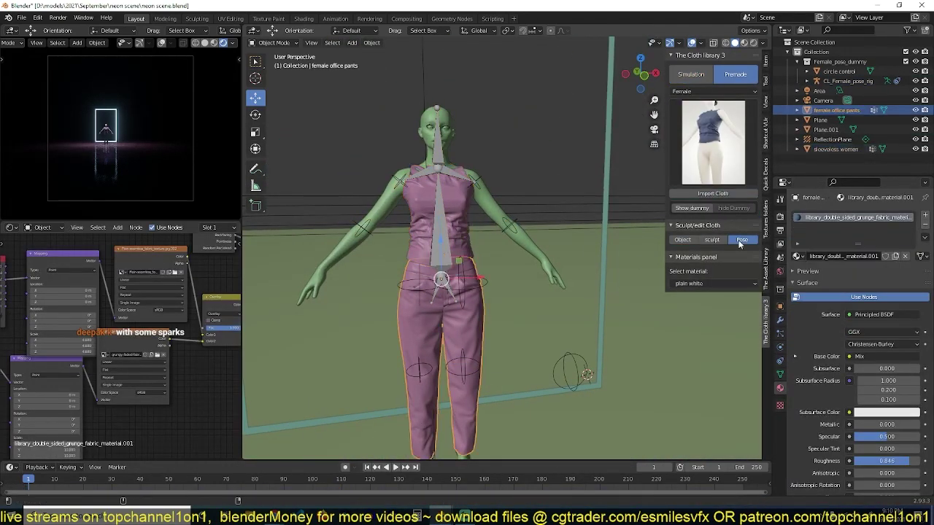
click(739, 241)
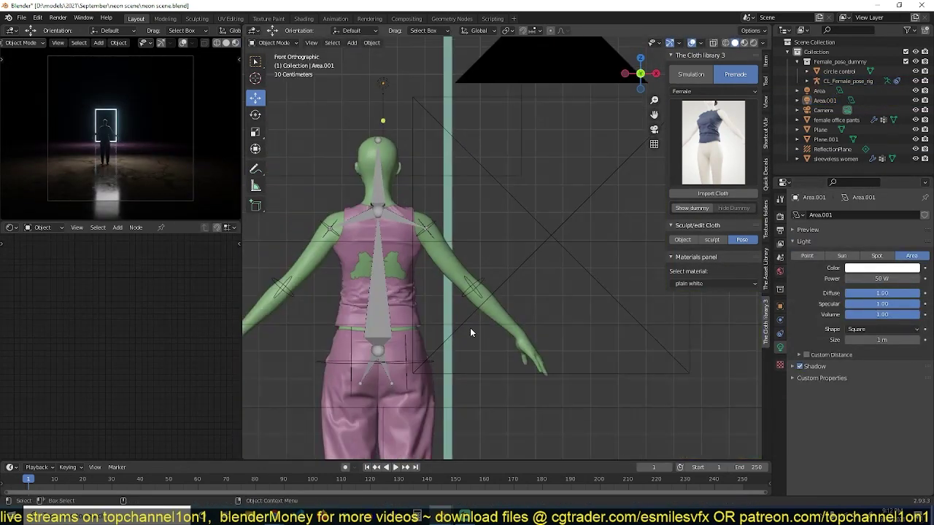
scroll(489, 347, down, 1)
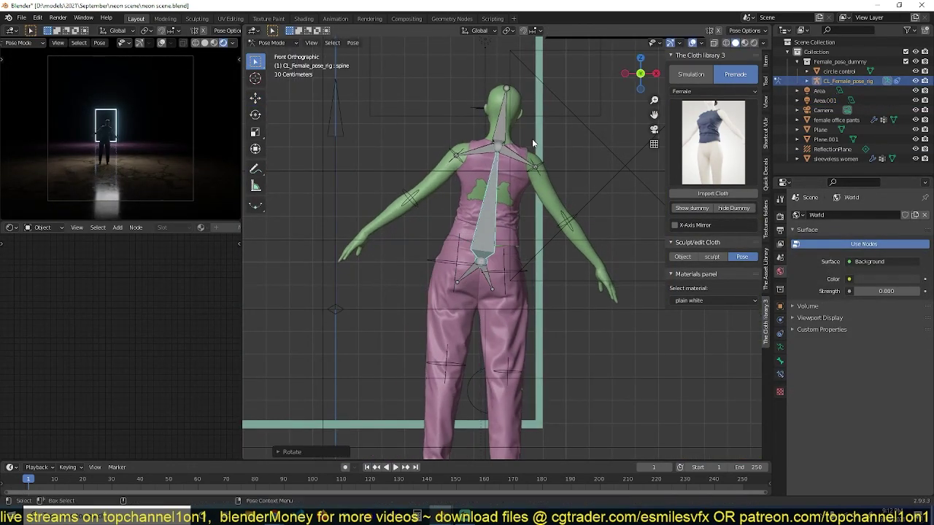
scroll(550, 296, up, 3)
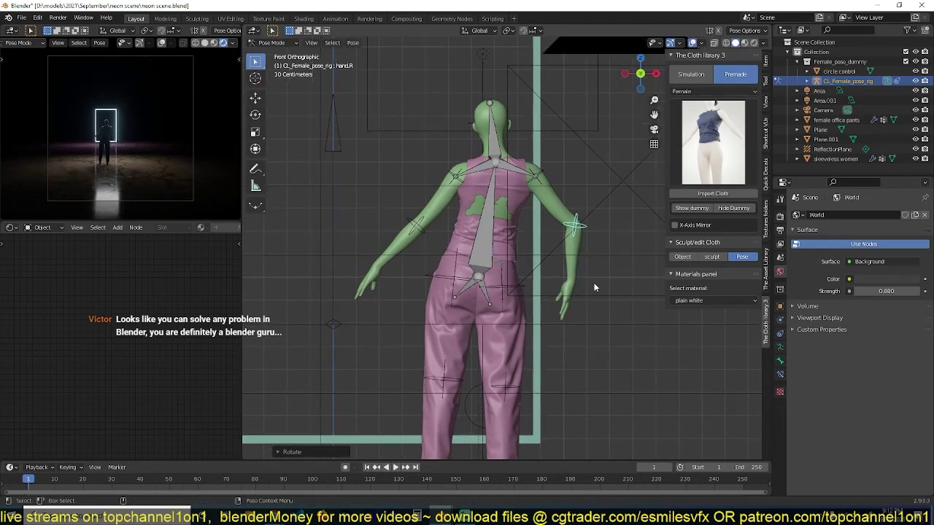
key(r)
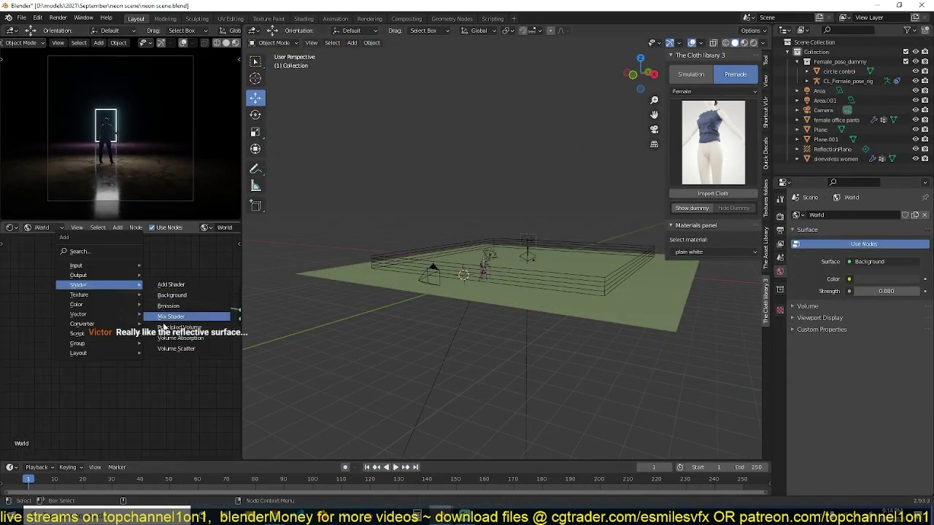
Add a Principled Volume node to the World for fog and save.
click(164, 326)
key(ctrl+s)
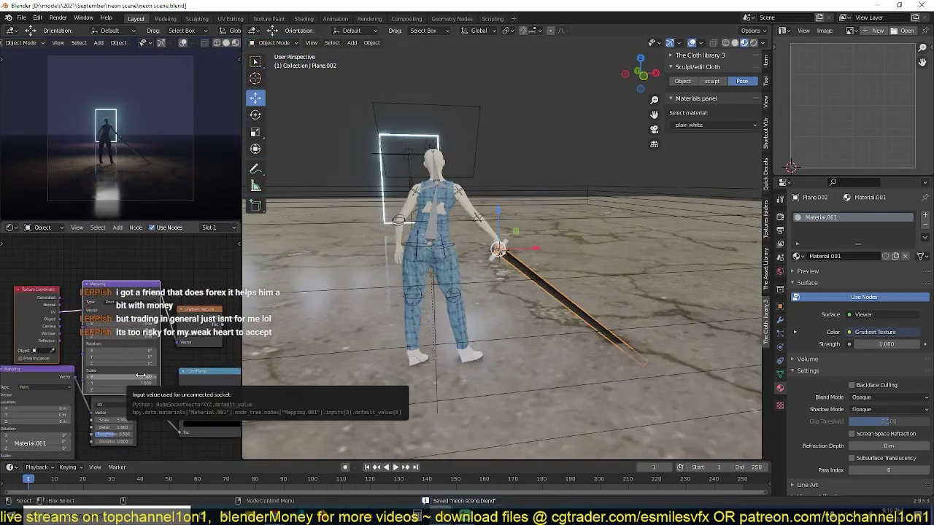
Resize the blade's UVs in Edit Mode for the gradient texture.
ctrl+middle_drag(164, 383, 217, 312)
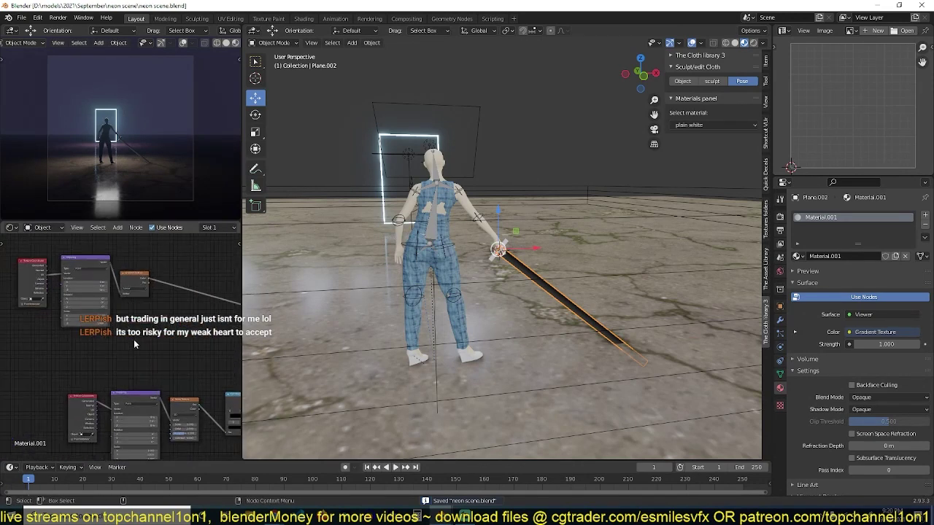
scroll(133, 341, up, 2)
scroll(385, 302, up, 5)
ctrl+scroll(160, 290, down, 4)
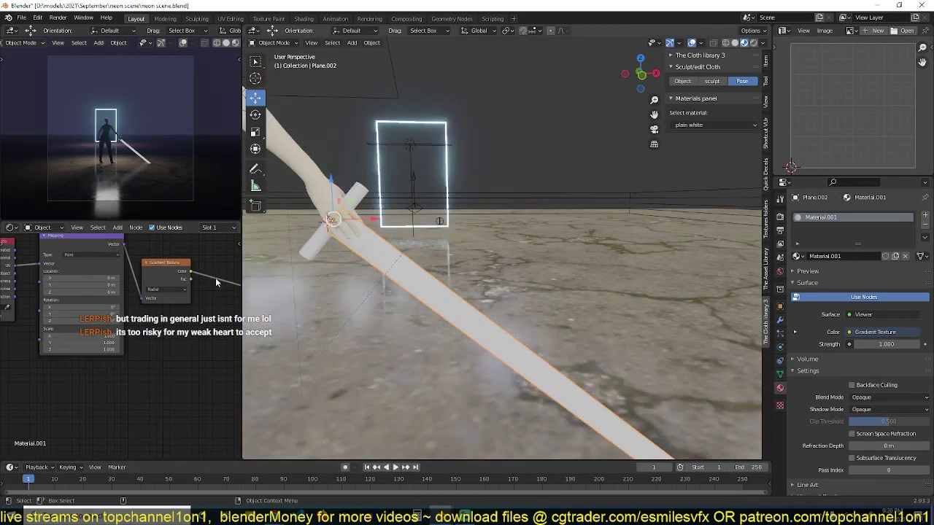
key(Tab)
key(KP_Divide)
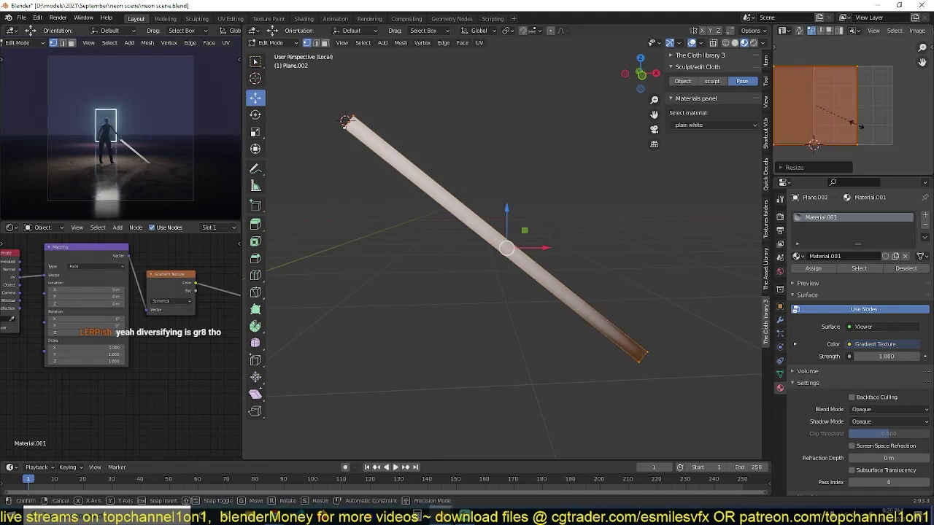
click(861, 127)
key(Tab)
Add a ColorRamp to sharpen the blade's core, keeping the Emission–Transparent mix, and save.
scroll(547, 281, up, 2)
scroll(124, 351, down, 3)
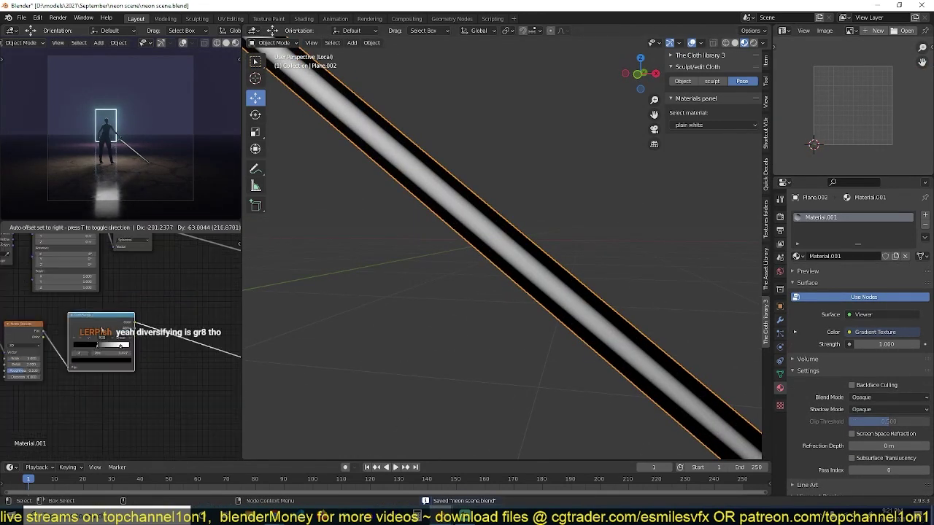
click(100, 334)
scroll(124, 364, up, 2)
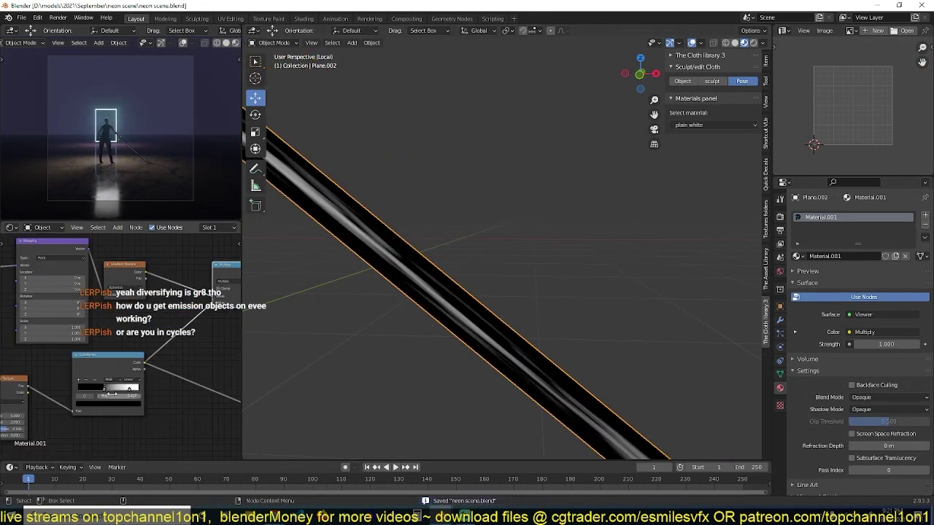
drag(112, 394, 103, 394)
scroll(103, 395, up, 2)
scroll(134, 363, down, 3)
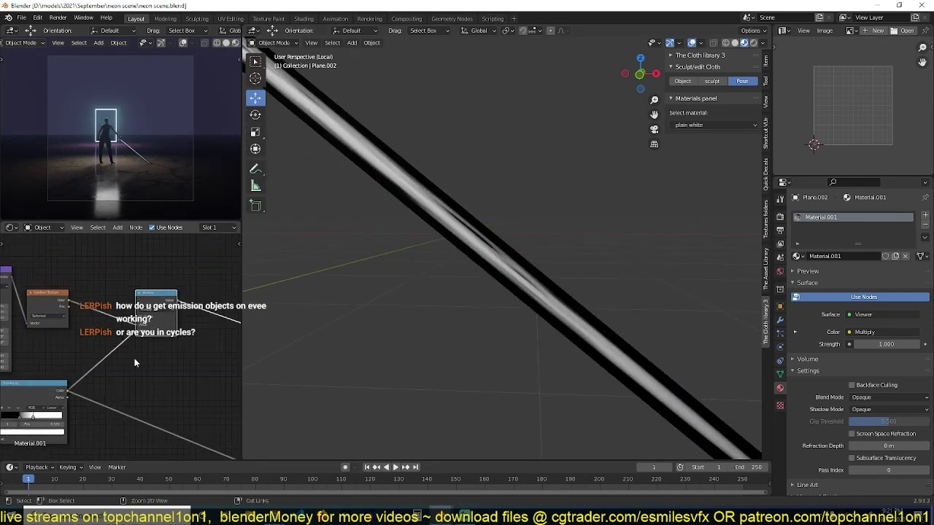
drag(219, 315, 154, 299)
key(ctrl+z)
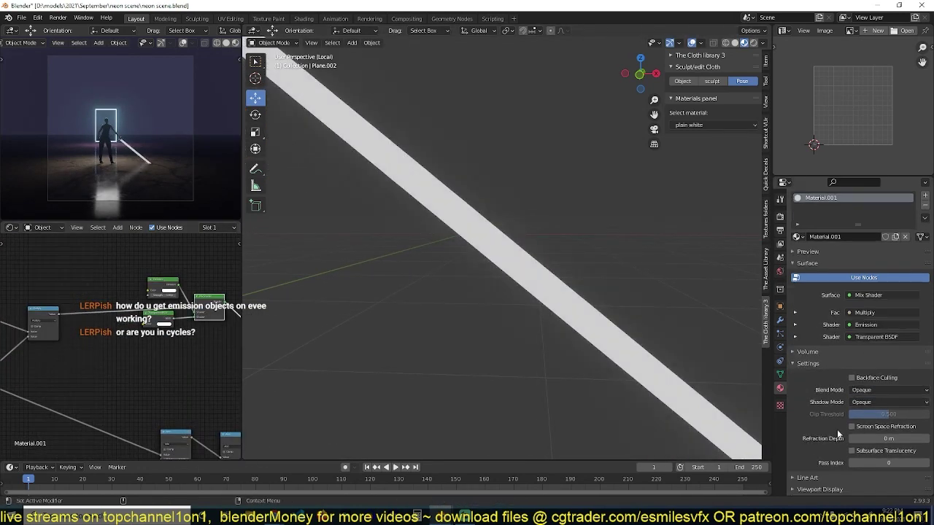
scroll(878, 332, down, 1)
key(ctrl+s)
Adjust the material tree and frame a front view of the red blade.
scroll(297, 331, down, 5)
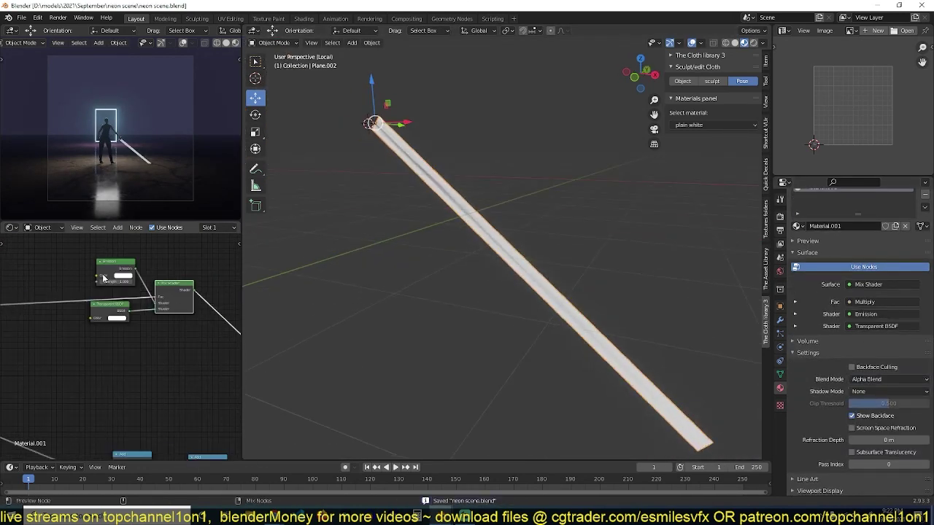
scroll(140, 315, up, 4)
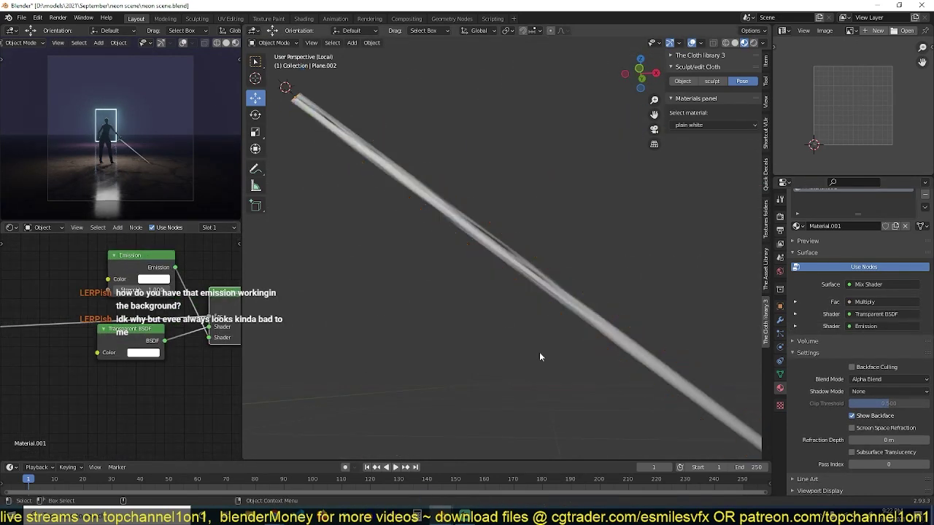
drag(140, 315, 64, 252)
key(ctrl+z)
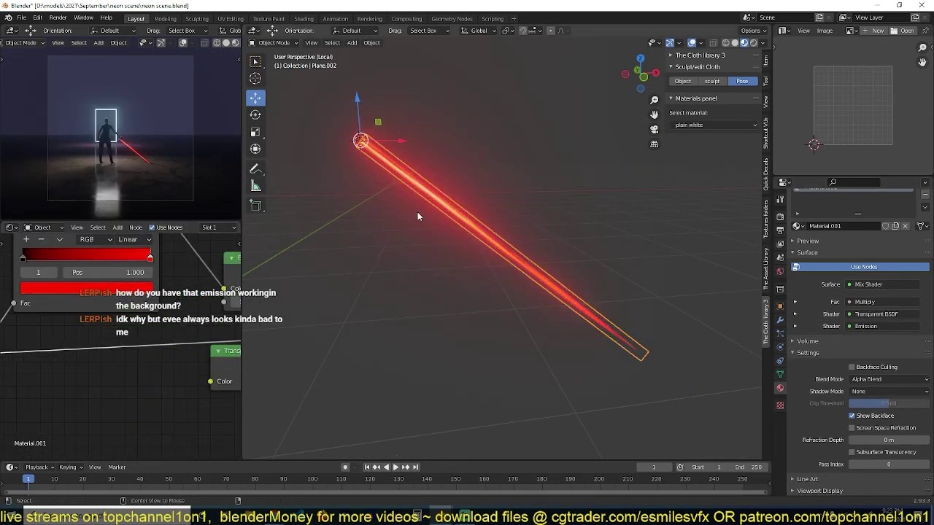
key(KP_Divide)
scroll(577, 317, up, 3)
middle_drag(578, 318, 528, 248)
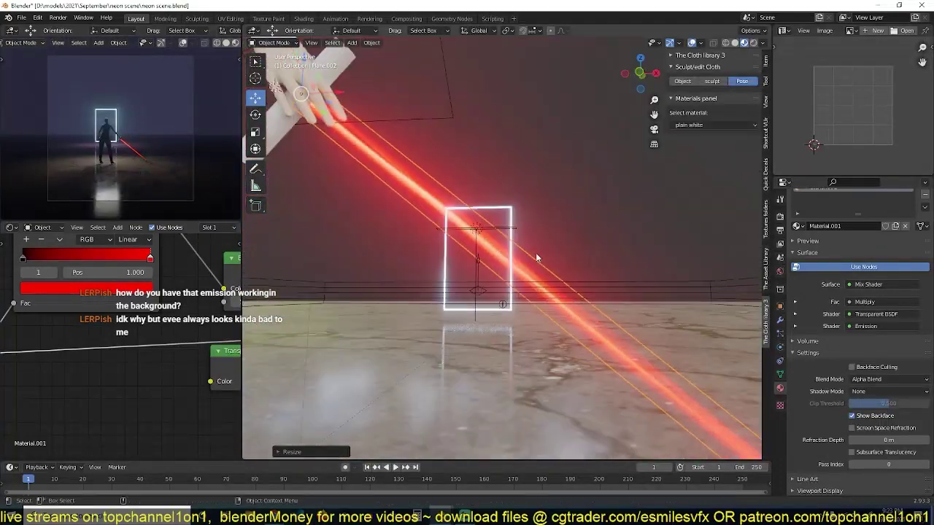
Orbit around the scene to inspect the lightsaber, then select the character's shoe.
scroll(529, 255, down, 4)
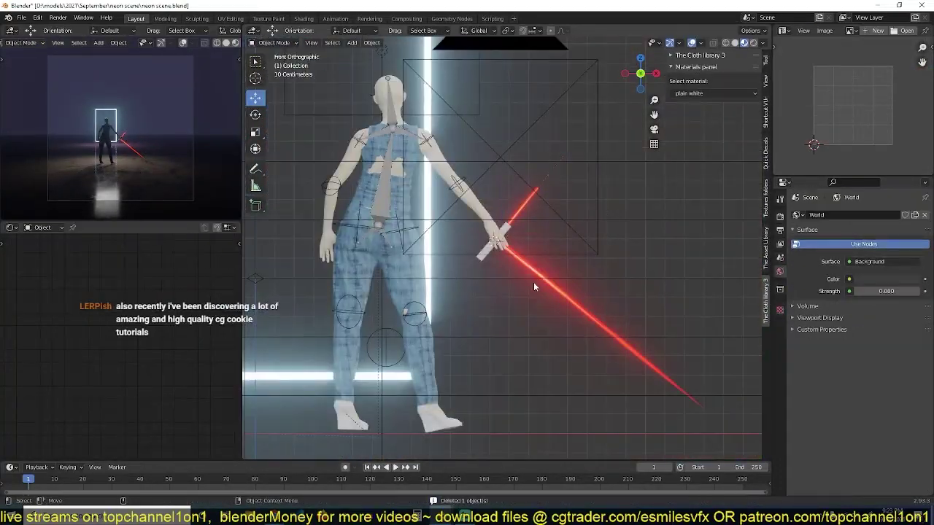
scroll(853, 328, up, 3)
scroll(574, 210, up, 4)
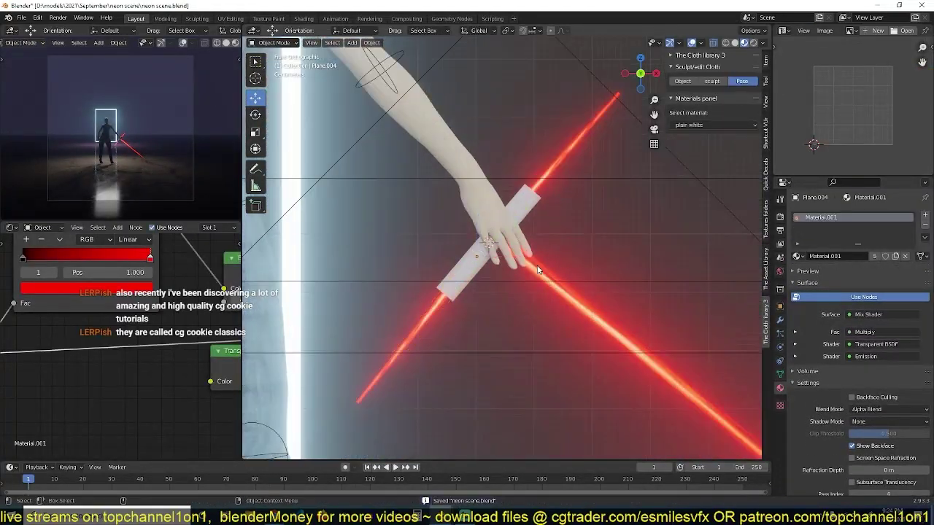
middle_drag(540, 273, 578, 333)
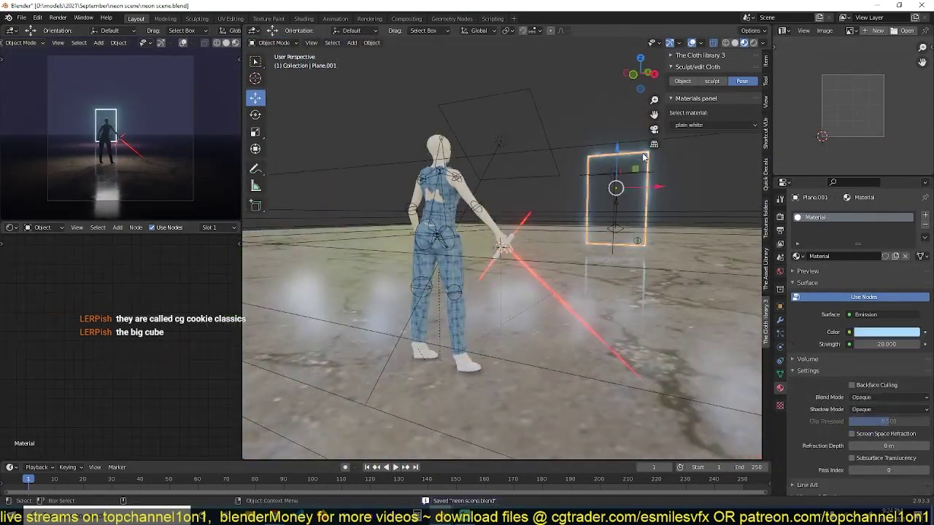
middle_drag(656, 212, 555, 270)
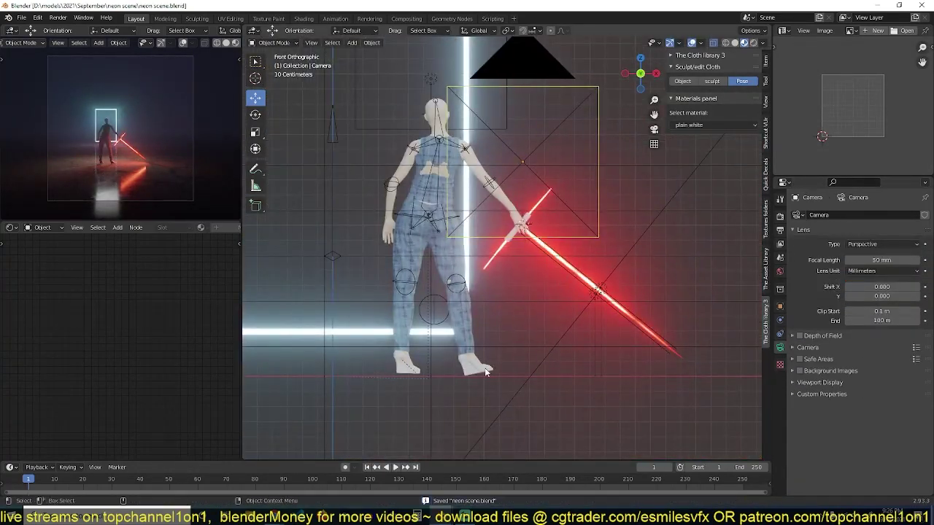
click(472, 372)
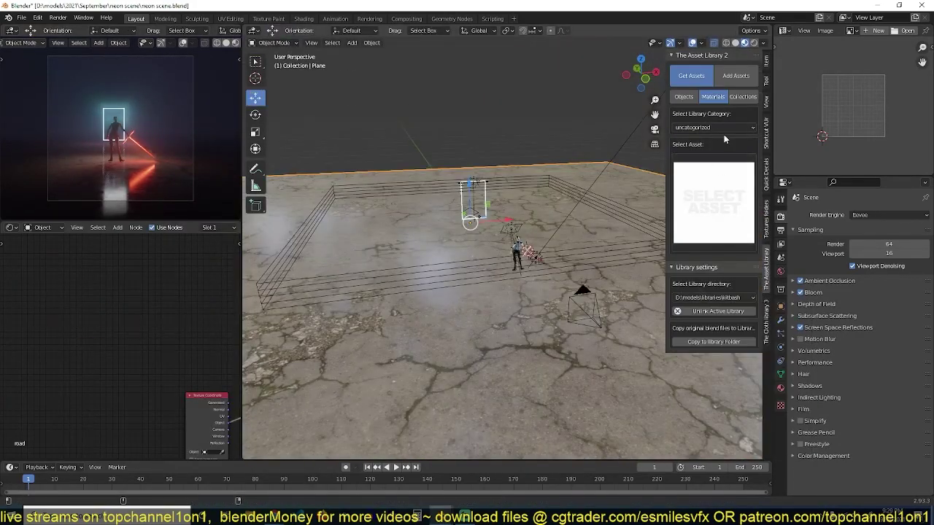
Switch the asset library to the megascans directory.
click(743, 97)
click(713, 297)
click(742, 372)
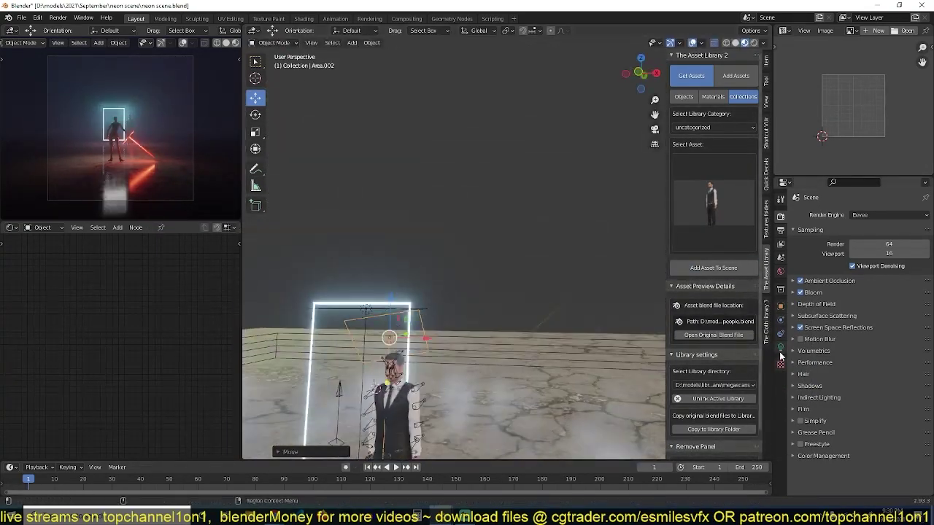
Place another area light by the doorway from top view.
key(KP_7)
key(shift+d)
click(569, 173)
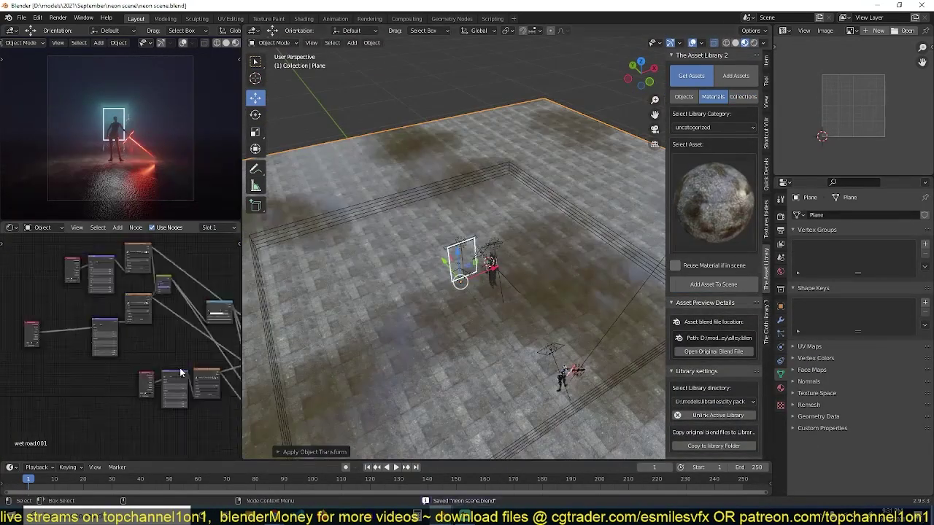
Review the ground's wet road material nodes and save the file.
scroll(179, 368, up, 3)
middle_drag(156, 350, 131, 343)
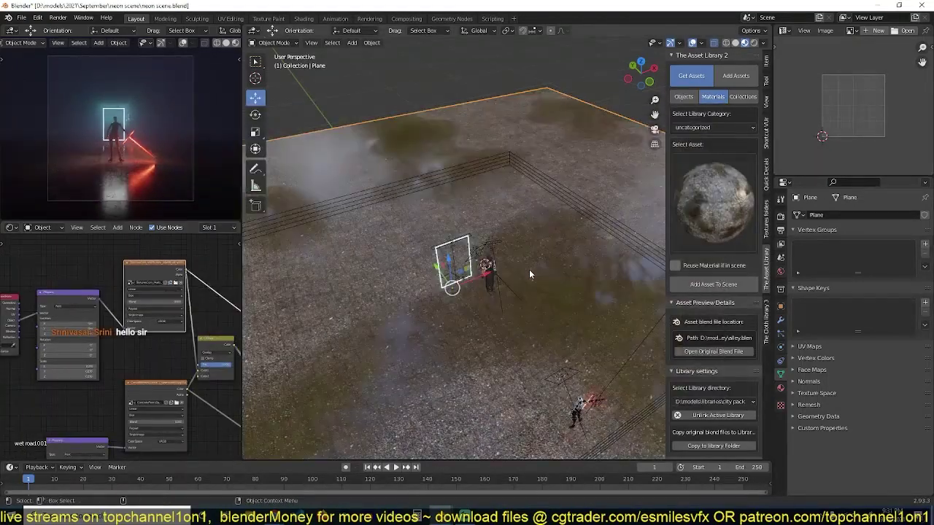
scroll(169, 311, down, 5)
key(ctrl+s)
scroll(134, 355, up, 3)
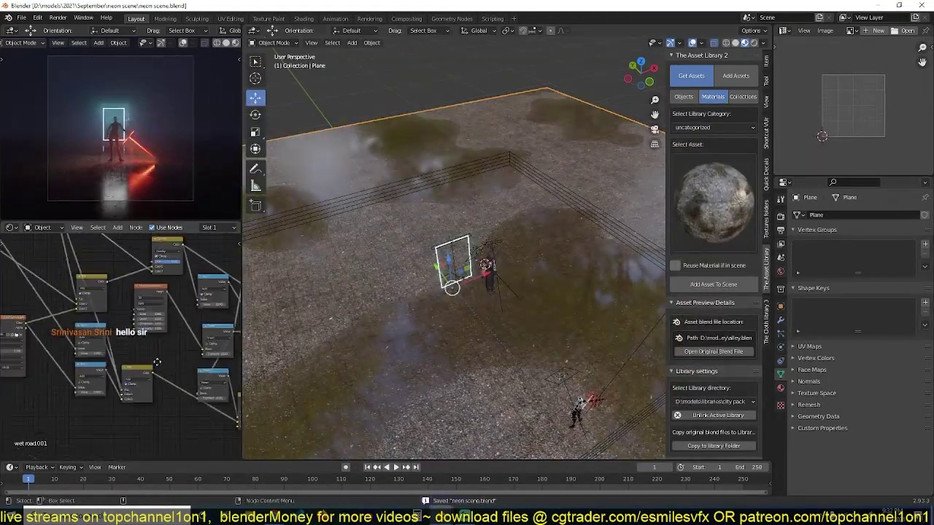
mouse_move(435, 352)
middle_down()
mouse_move(426, 344)
mouse_move(453, 276)
mouse_move(501, 331)
mouse_move(489, 376)
middle_up()
Add a building from the city pack library's building category.
click(730, 341)
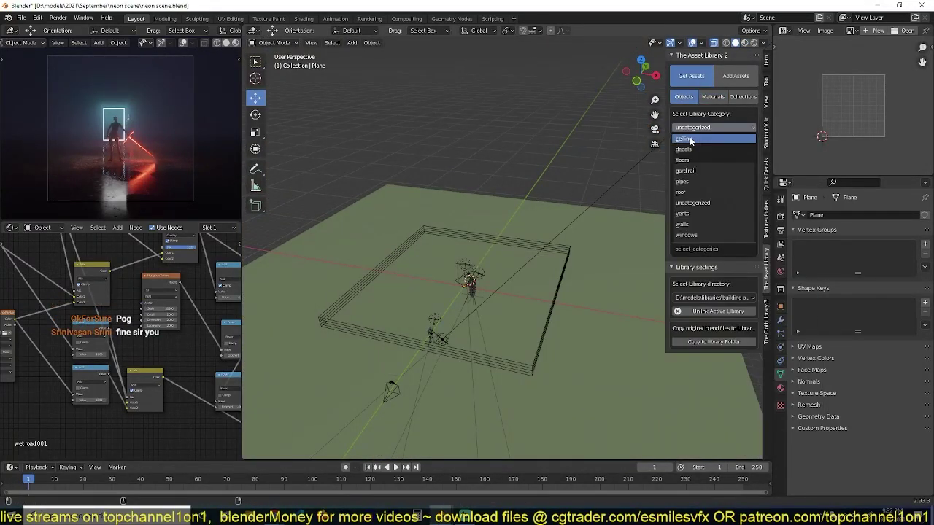
click(714, 385)
click(710, 289)
click(715, 128)
click(700, 139)
click(693, 268)
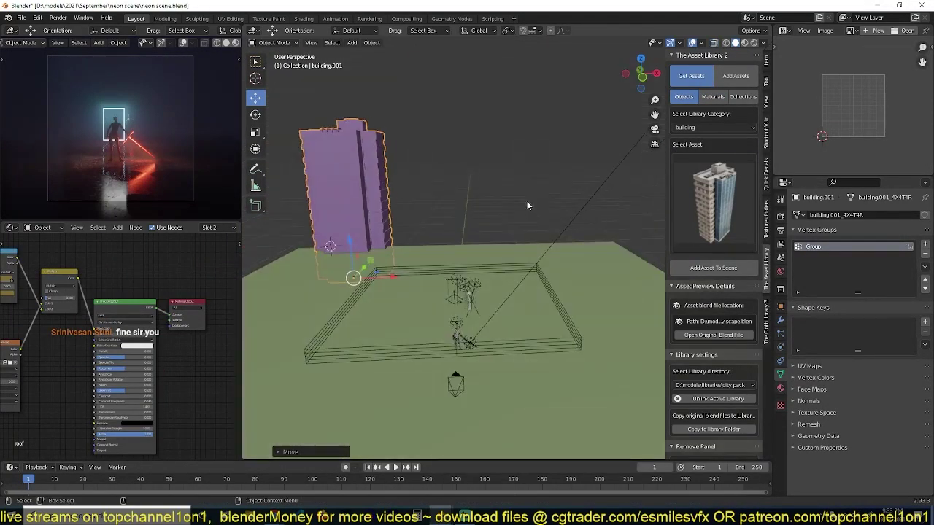
Add the slender tower building to the scene and save.
key(KP_0)
click(714, 204)
click(640, 343)
click(714, 268)
mouse_move(588, 291)
middle_down()
mouse_move(514, 223)
mouse_move(462, 321)
middle_up()
key(ctrl+s)
Rotate the sun from top view and set the fog emission strength to 0.002.
mouse_move(529, 299)
middle_down()
mouse_move(444, 201)
mouse_move(467, 240)
middle_up()
key(KP_7)
key(r)
click(546, 271)
scroll(538, 311, down, 2)
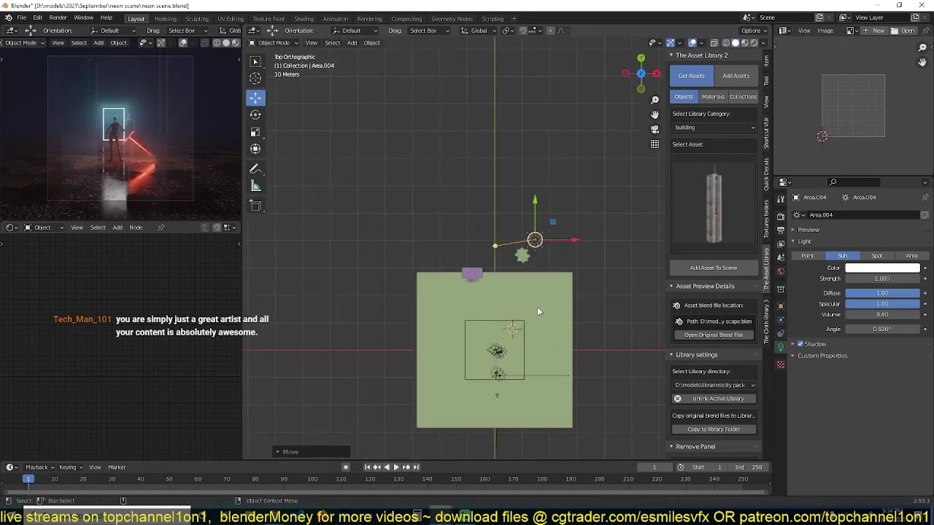
text(2)
key(Return)
Add the building side asset and a bin to the scene.
middle_drag(474, 328, 509, 288)
click(713, 197)
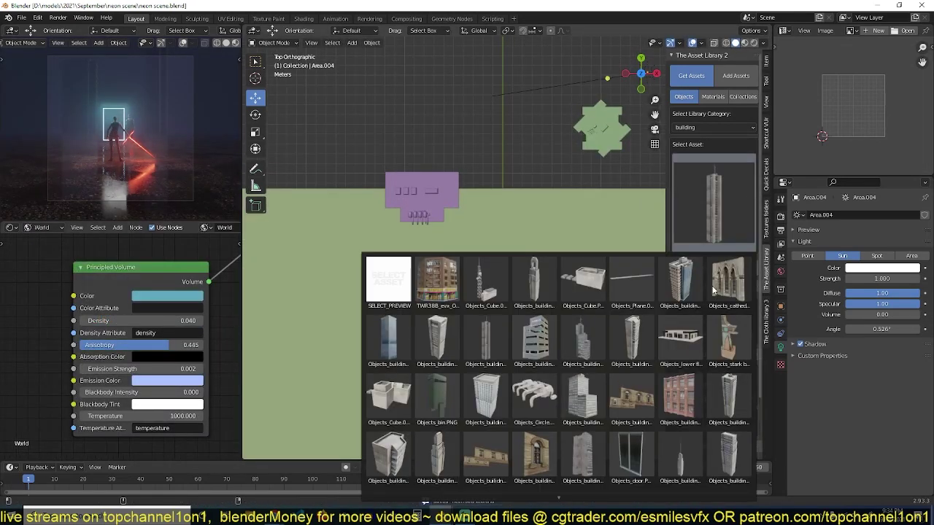
click(444, 277)
click(714, 197)
click(429, 292)
click(712, 267)
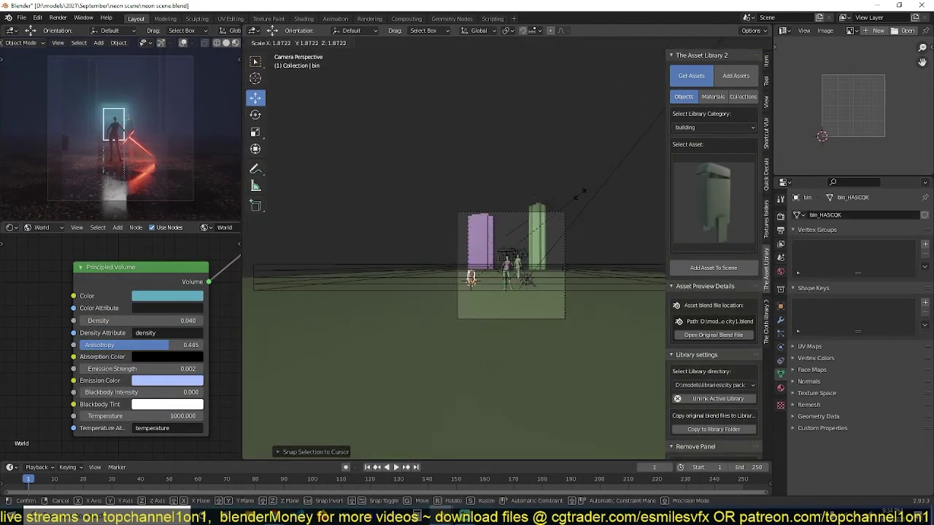
text(2)
Set ambient occlusion factor 2, apply floor stone tiles to the ground, and save.
key(Return)
click(712, 96)
click(713, 197)
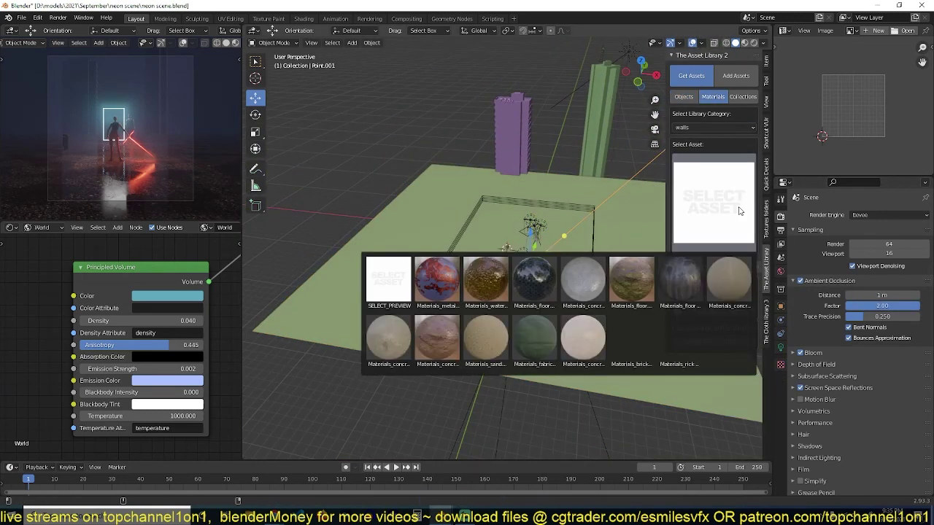
click(385, 277)
click(439, 260)
key(ctrl+s)
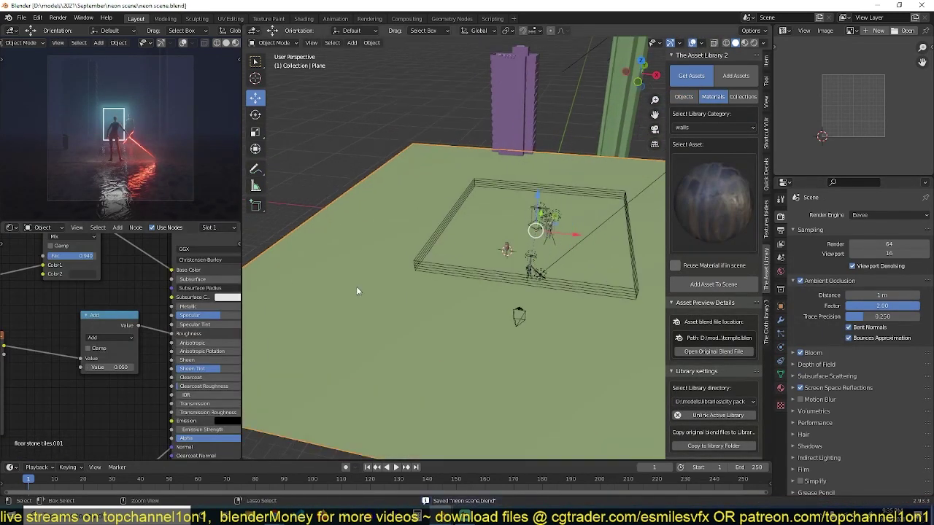
Switch the asset library to object assets and preview the shop in rendered shading.
middle_drag(356, 286, 511, 278)
click(683, 96)
key(z)
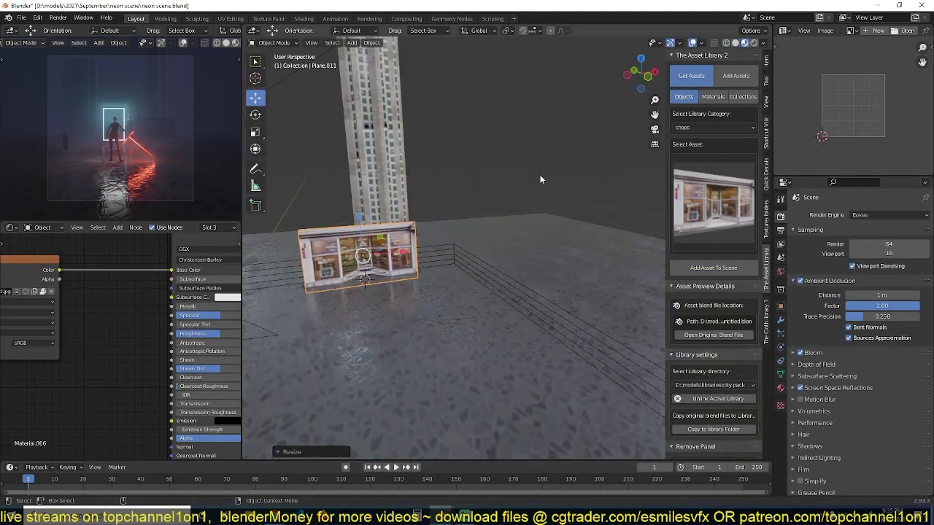
scroll(428, 225, up, 5)
mouse_move(428, 226)
middle_down()
mouse_move(401, 252)
mouse_move(467, 190)
middle_up()
Add a white area light in front of the shop and save the file.
key(shift+a)
click(526, 205)
mouse_move(527, 205)
middle_down()
mouse_move(481, 241)
mouse_move(510, 219)
middle_up()
key(ctrl+s)
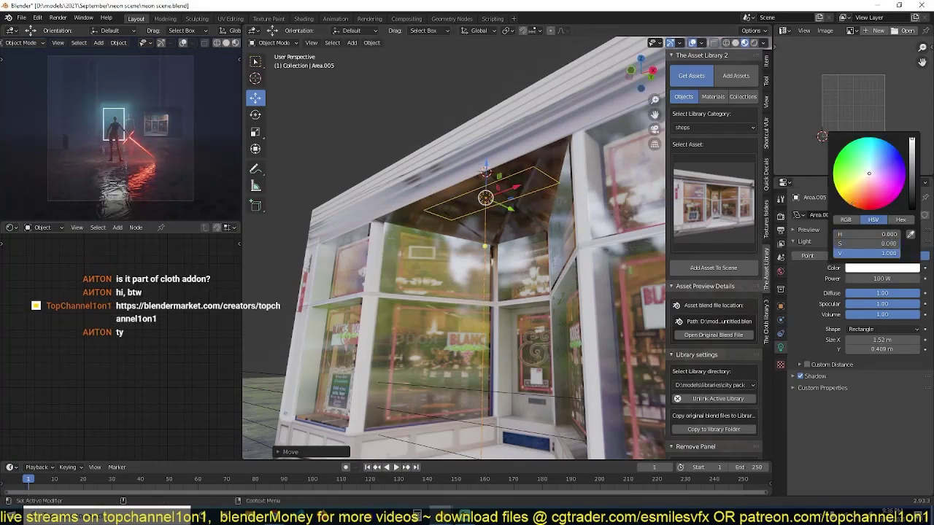
click(882, 268)
scroll(453, 248, down, 4)
mouse_move(453, 248)
middle_down()
mouse_move(510, 241)
mouse_move(466, 219)
mouse_move(267, 292)
mouse_move(438, 277)
middle_up()
scroll(510, 240, up, 5)
Duplicate the area light onto the shop fronts and save the scene.
key(shift+d)
click(509, 258)
click(467, 219)
key(Tab)
key(Tab)
click(269, 292)
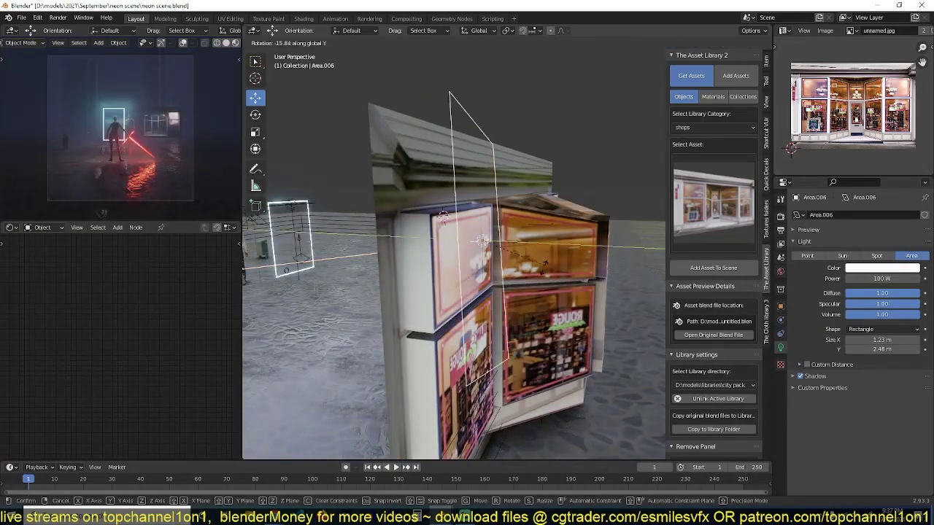
key(g)
click(520, 293)
scroll(520, 292, down, 4)
mouse_move(570, 345)
middle_down()
mouse_move(532, 267)
mouse_move(482, 277)
middle_up()
key(shift+d)
click(532, 267)
key(ctrl+s)
Add the awning asset and position it and the shop front along the street.
click(713, 197)
click(677, 277)
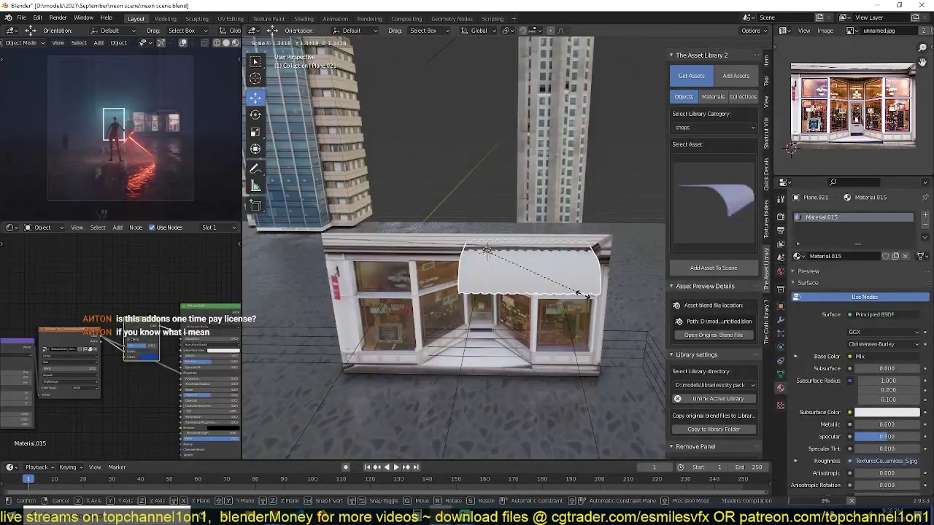
key(g)
click(503, 241)
mouse_move(483, 214)
middle_down()
mouse_move(521, 209)
mouse_move(407, 257)
mouse_move(291, 252)
middle_up()
click(407, 256)
key(g)
click(407, 256)
Set the selected area light's power to 50 W.
click(535, 297)
double_click(866, 279)
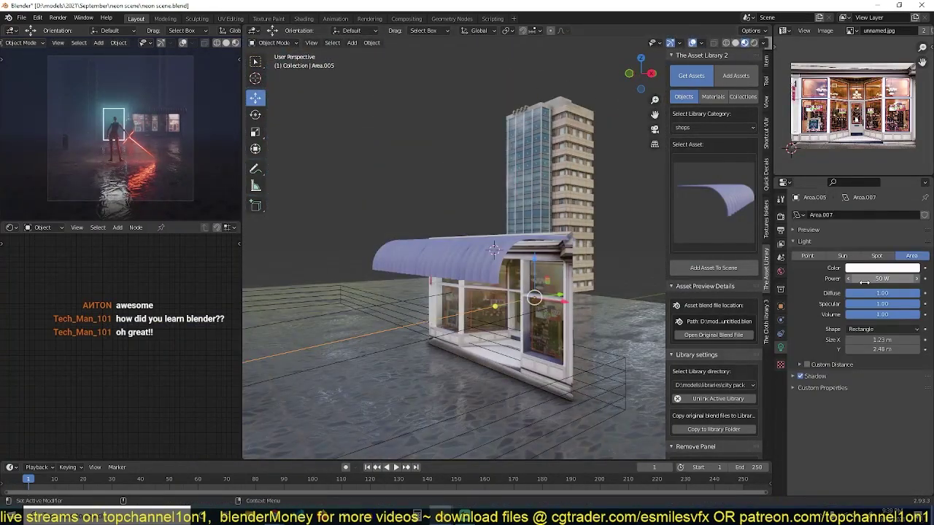
key(Return)
middle_drag(511, 292, 475, 277)
Add another shop front from the shops assets into the row, plus a new area light.
click(714, 197)
click(525, 343)
click(713, 267)
key(g)
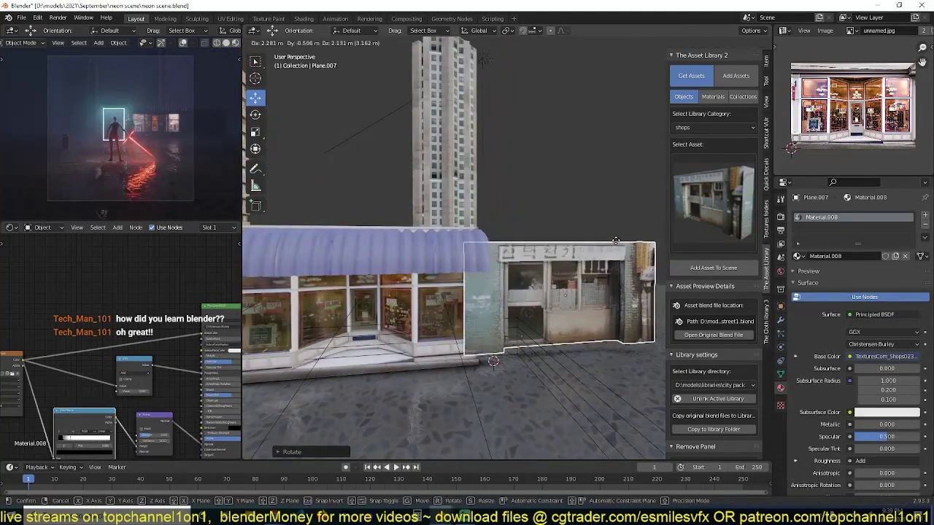
click(616, 241)
middle_drag(616, 240, 510, 292)
key(shift+a)
click(571, 413)
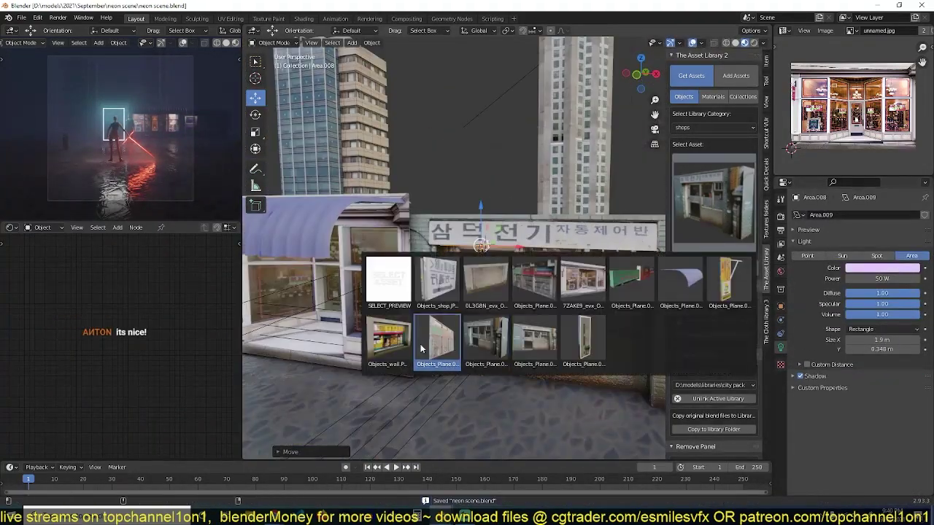
Add the Drink Papaya wall asset and size it into the shop row.
click(388, 339)
middle_drag(526, 330, 466, 322)
click(713, 267)
scroll(483, 335, up, 3)
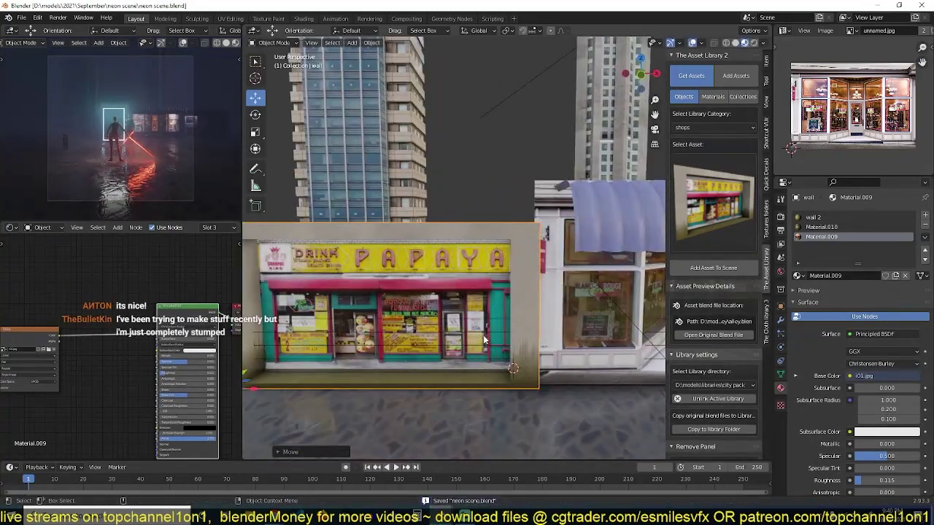
click(513, 369)
middle_drag(513, 368, 519, 307)
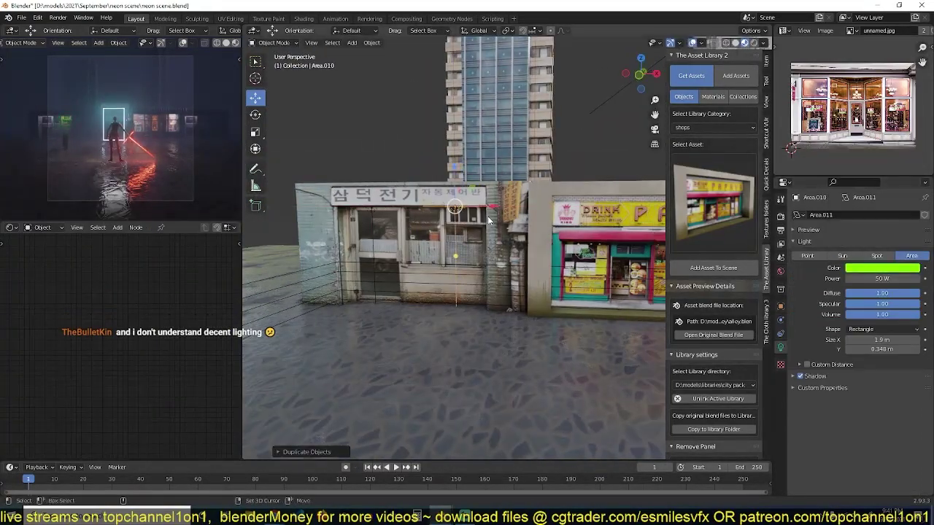
Duplicate an area light onto the neighbouring Korean shop and make it green.
scroll(582, 203, up, 3)
middle_drag(582, 202, 438, 219)
key(shift+d)
click(408, 212)
scroll(409, 212, down, 1)
click(882, 268)
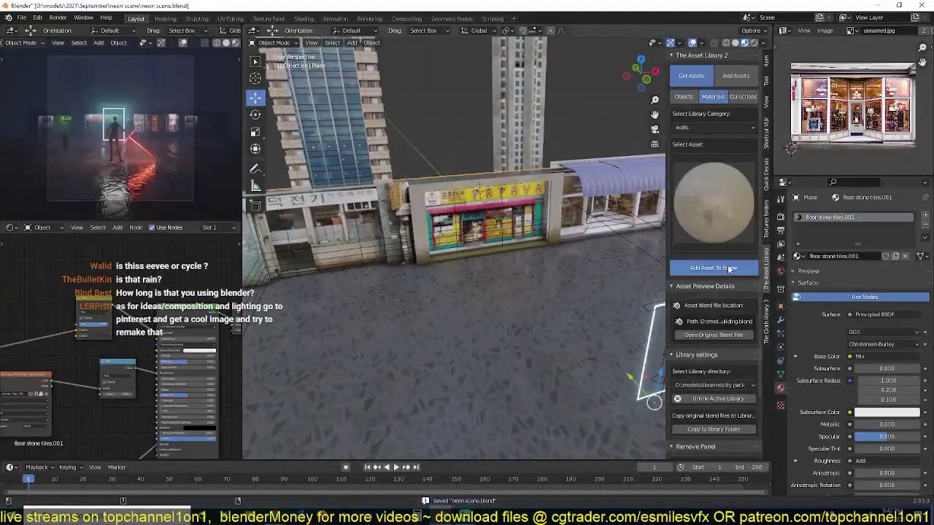
Orbit down to street level, start adding an overhead area light, and view from above.
scroll(131, 367, up, 2)
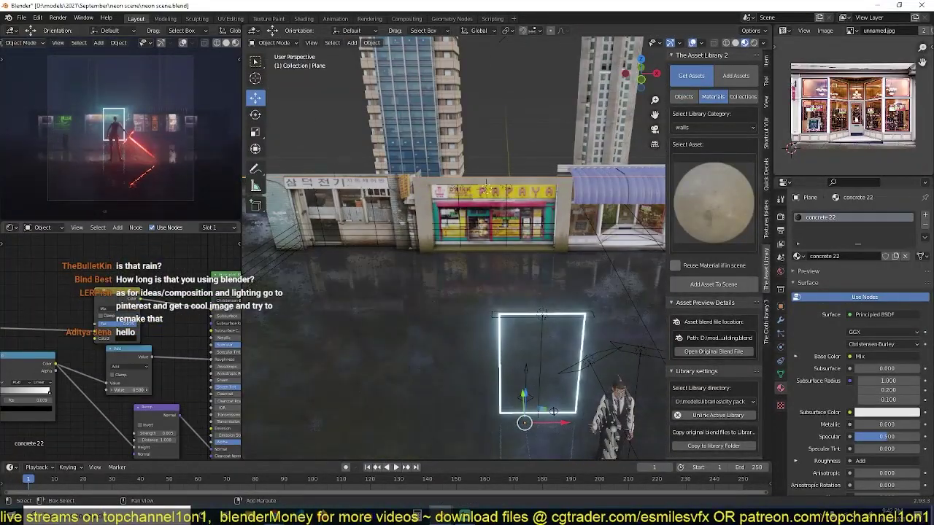
middle_drag(379, 394, 444, 157)
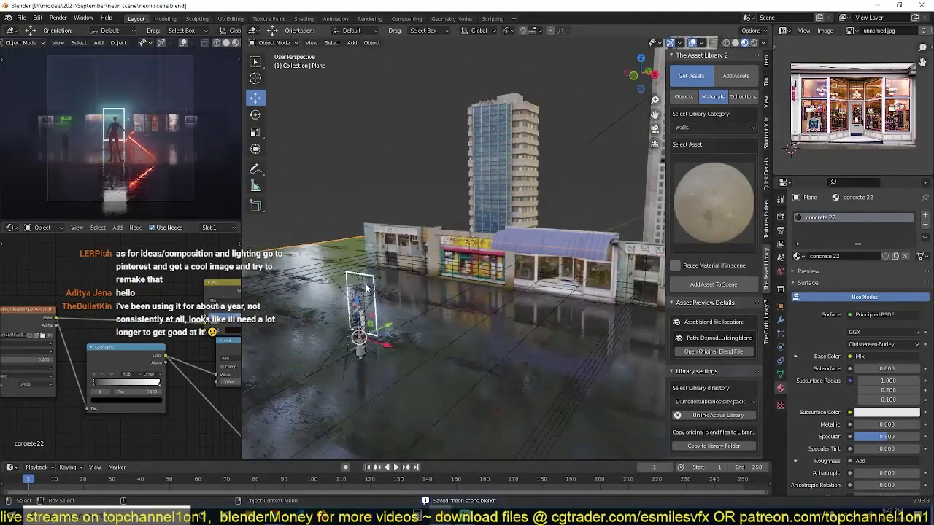
key(shift+a)
key(KP_7)
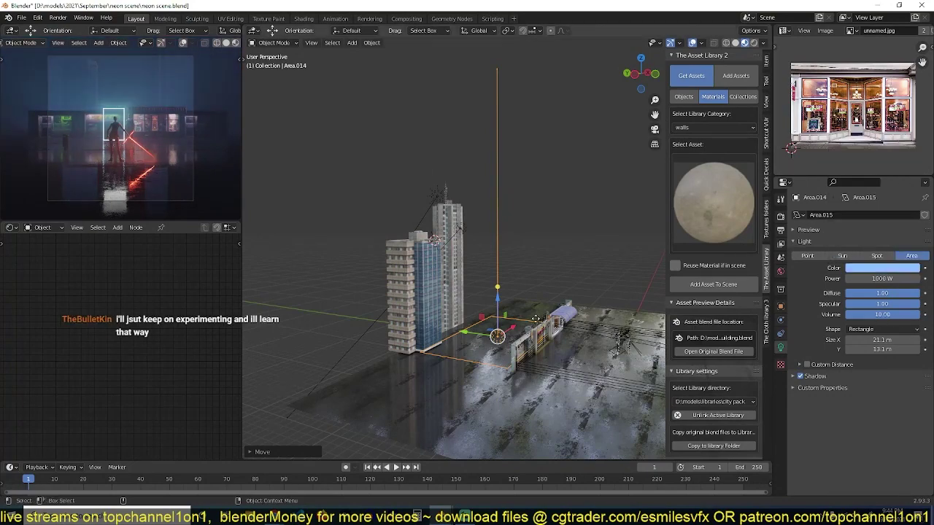
Save, add the block 3 building from the asset collections, then delete it again.
mouse_move(536, 319)
middle_down()
mouse_move(487, 226)
mouse_move(537, 307)
mouse_move(590, 225)
middle_up()
key(ctrl+s)
click(742, 96)
click(713, 140)
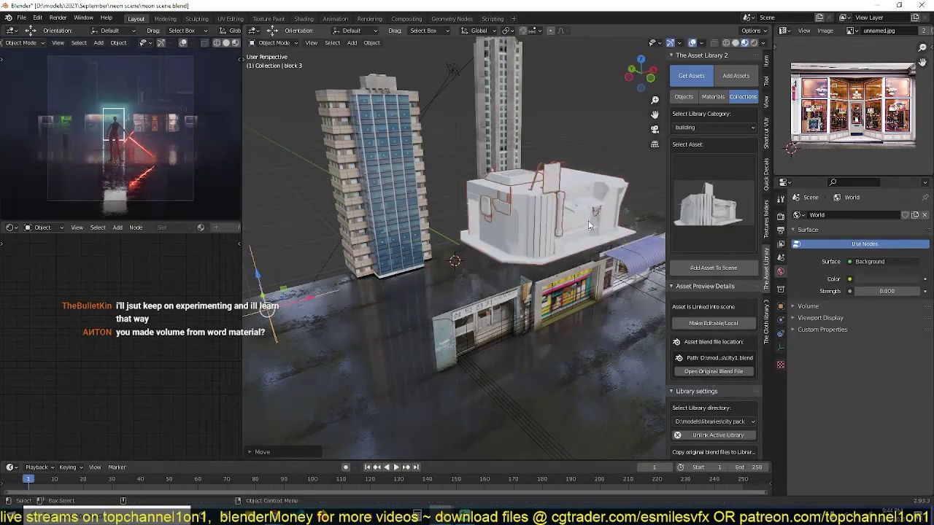
key(Delete)
middle_drag(517, 213, 537, 204)
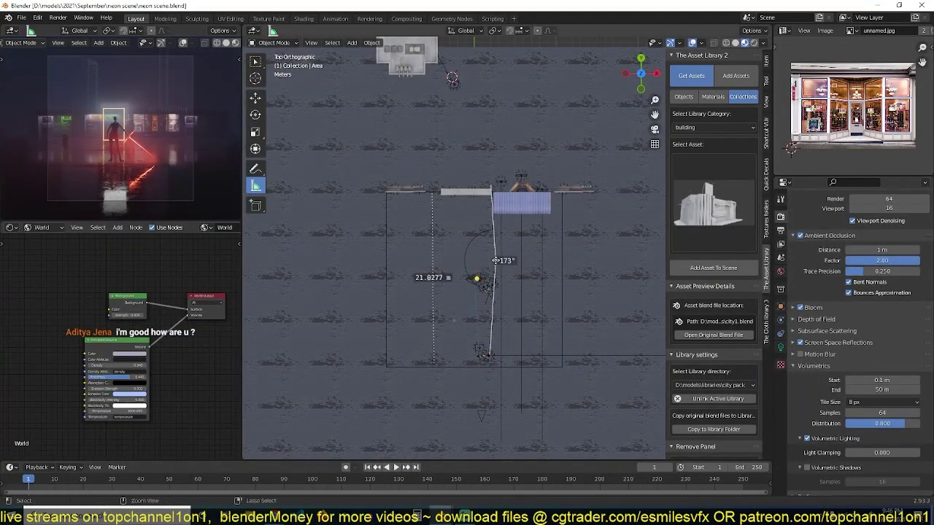
Change the fog's emission colour to blue and start moving an area light.
middle_drag(498, 307, 559, 295)
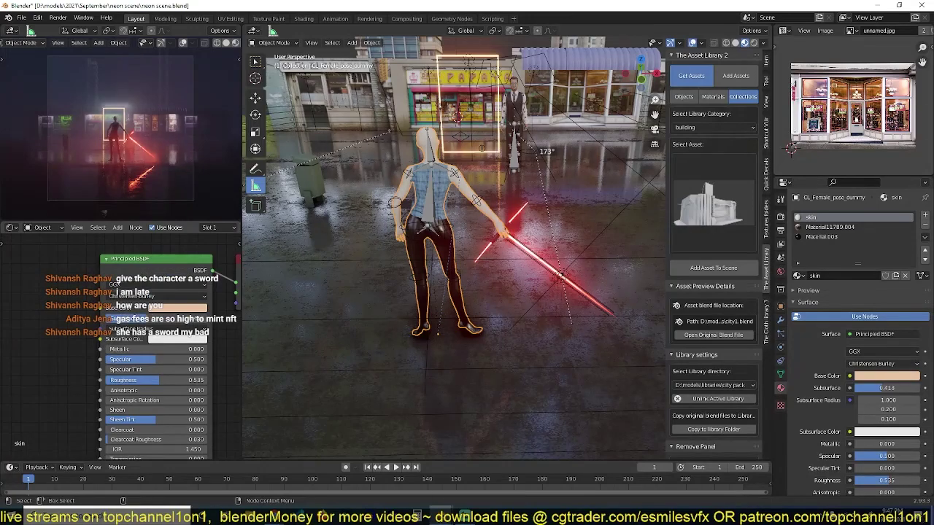
key(ctrl+s)
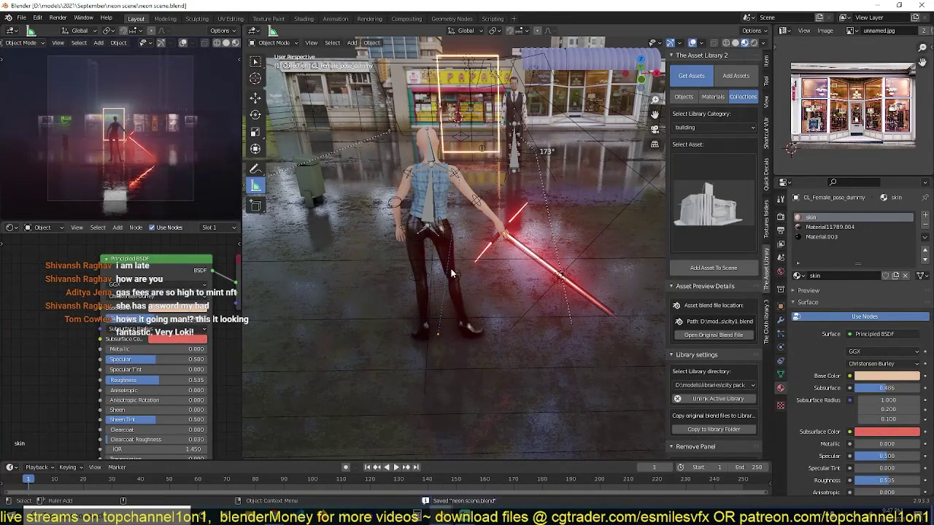
scroll(450, 268, down, 5)
middle_drag(475, 290, 526, 228)
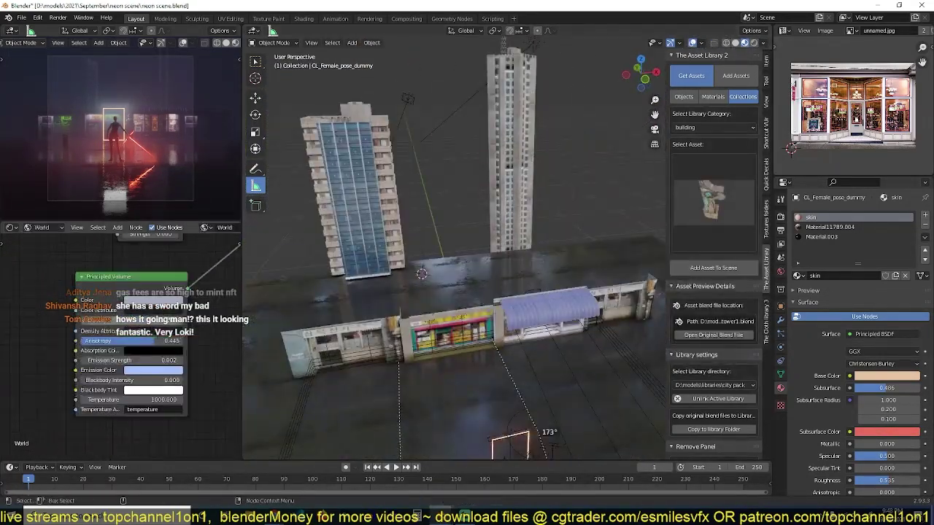
click(153, 370)
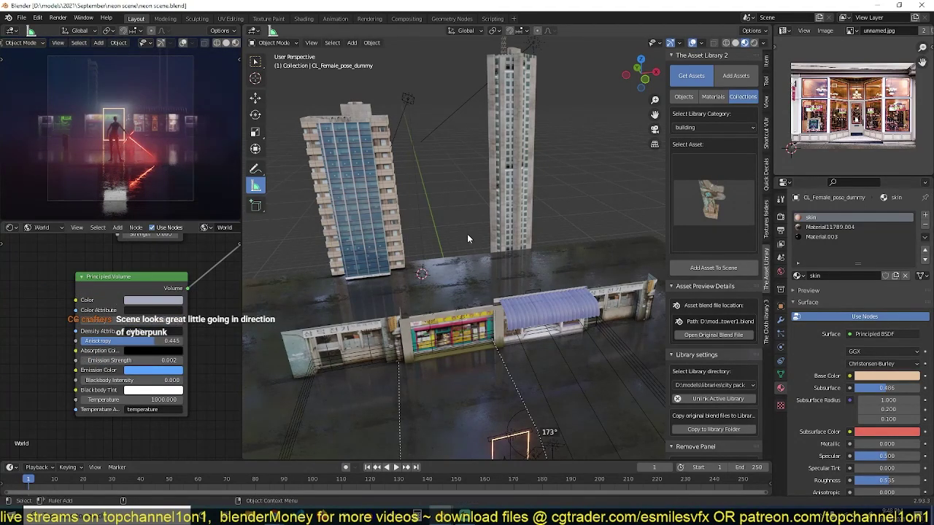
click(525, 51)
middle_drag(533, 198, 511, 219)
key(g)
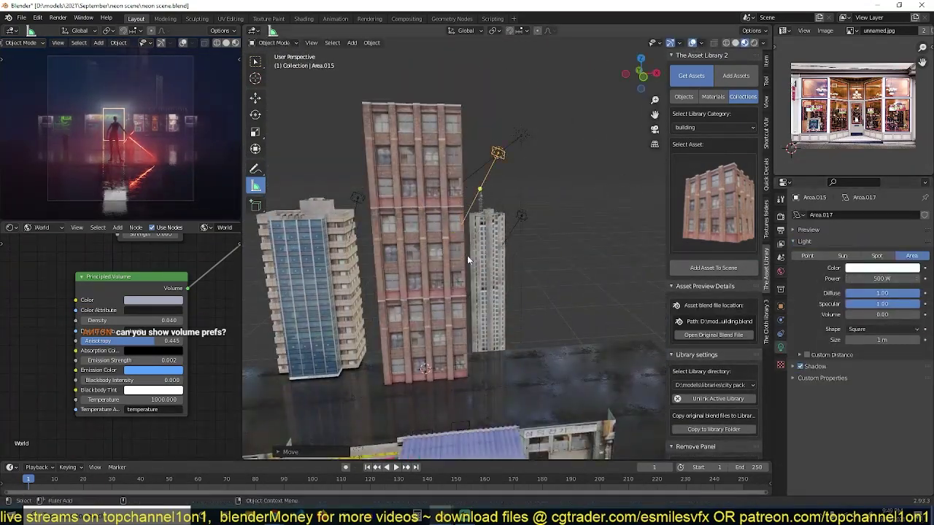
Look down on the brick tower and save the scene.
middle_drag(468, 261, 423, 309)
scroll(452, 277, up, 3)
key(ctrl+s)
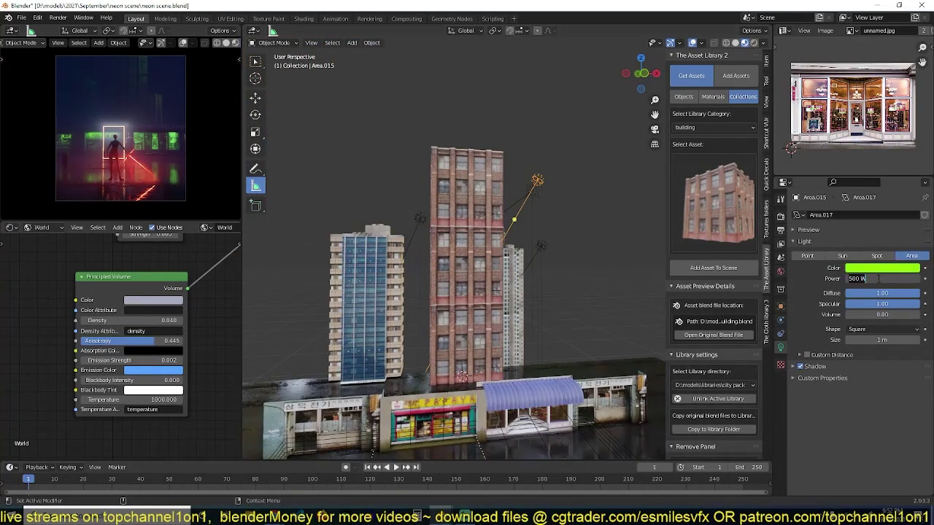
Point the asset library at the building pack and browse its ceiling assets.
click(683, 96)
click(701, 166)
click(713, 127)
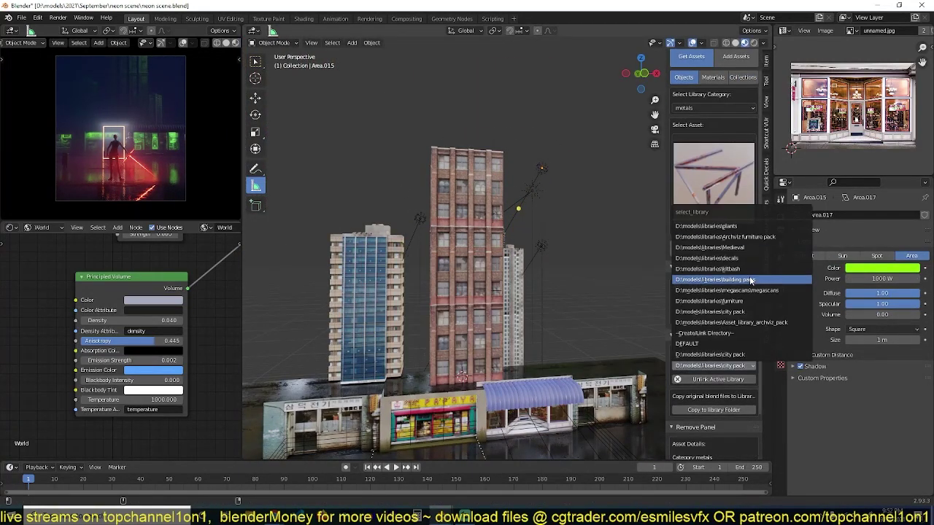
click(711, 277)
click(700, 198)
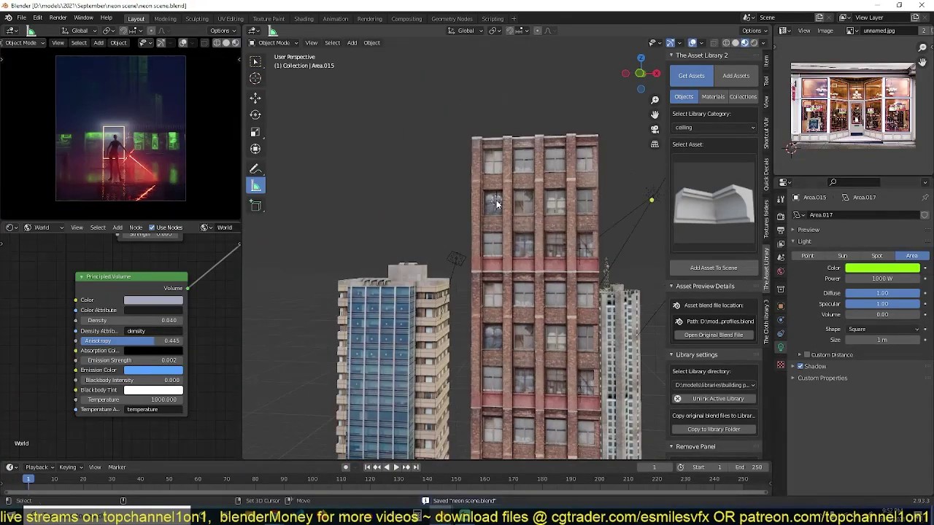
click(538, 239)
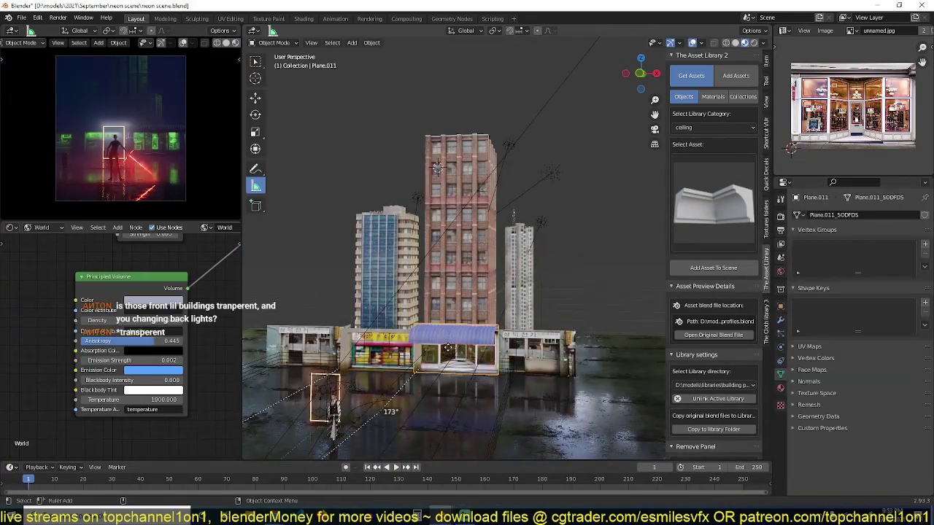
Frame the street scene and another area light, then save the file.
key(KP_Decimal)
scroll(377, 222, down, 5)
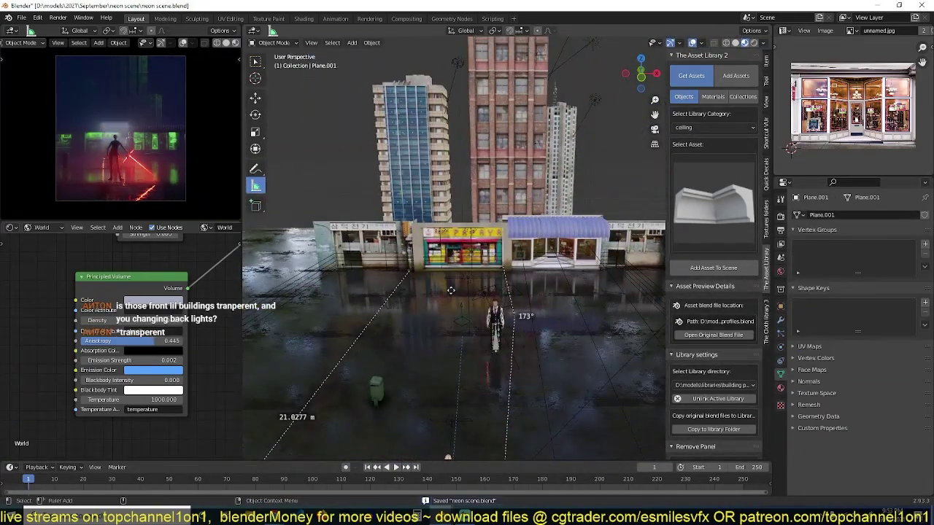
click(464, 254)
key(KP_Decimal)
key(ctrl+s)
scroll(488, 249, down, 5)
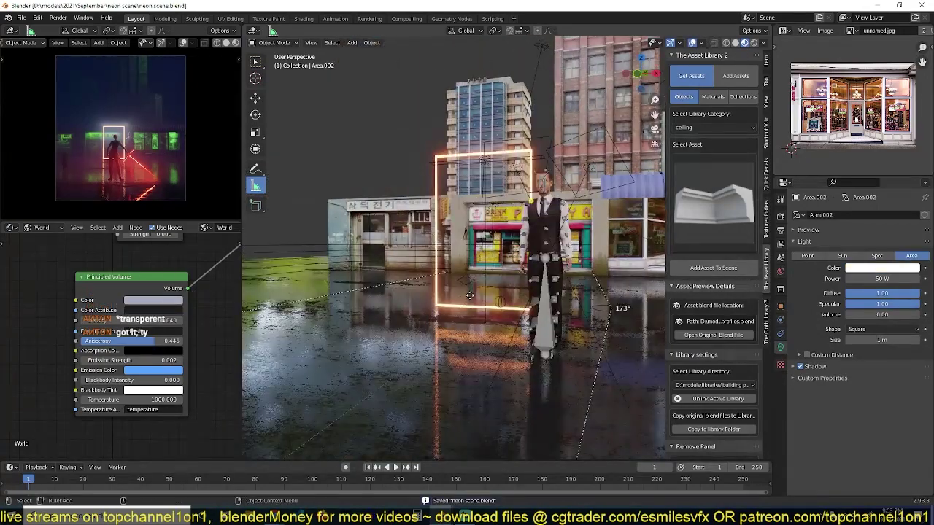
middle_drag(489, 250, 631, 228)
Add an asset from the walls category, delete the stray curve, and select the storefront plane.
click(722, 191)
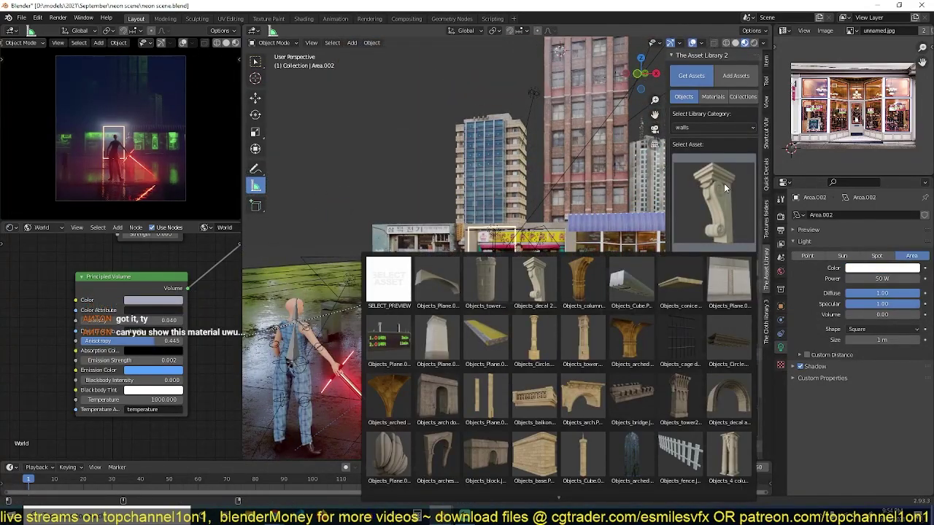
scroll(483, 497, down, 3)
click(624, 460)
click(714, 268)
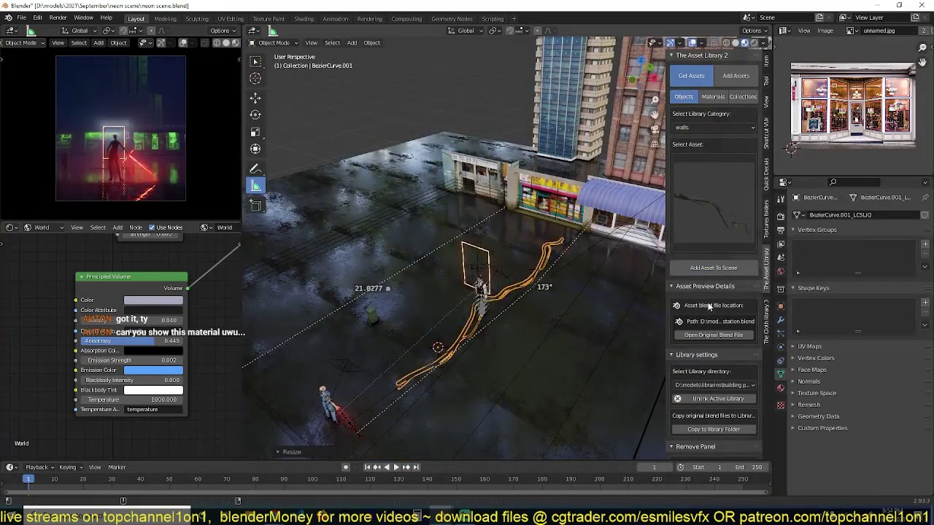
key(Delete)
key(KP_1)
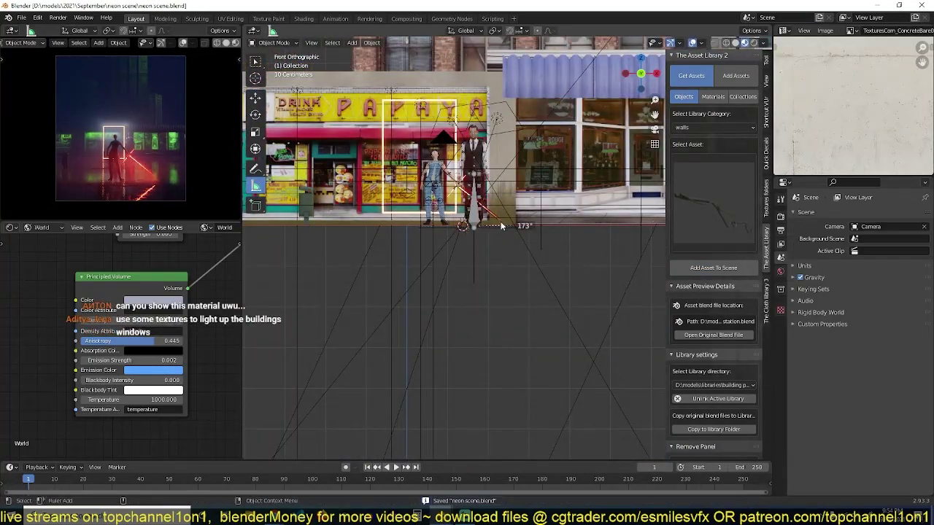
middle_drag(501, 226, 519, 232)
click(519, 232)
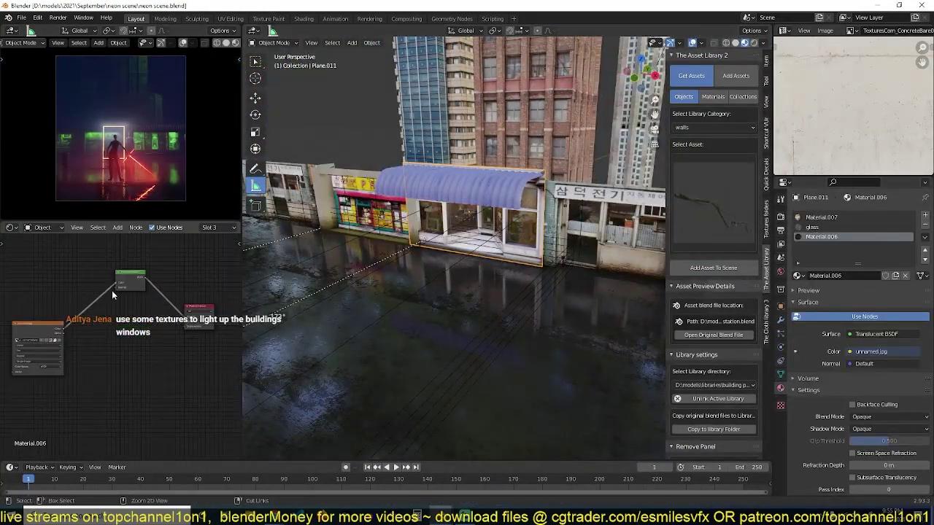
Save the scene and show the Render properties.
key(ctrl+s)
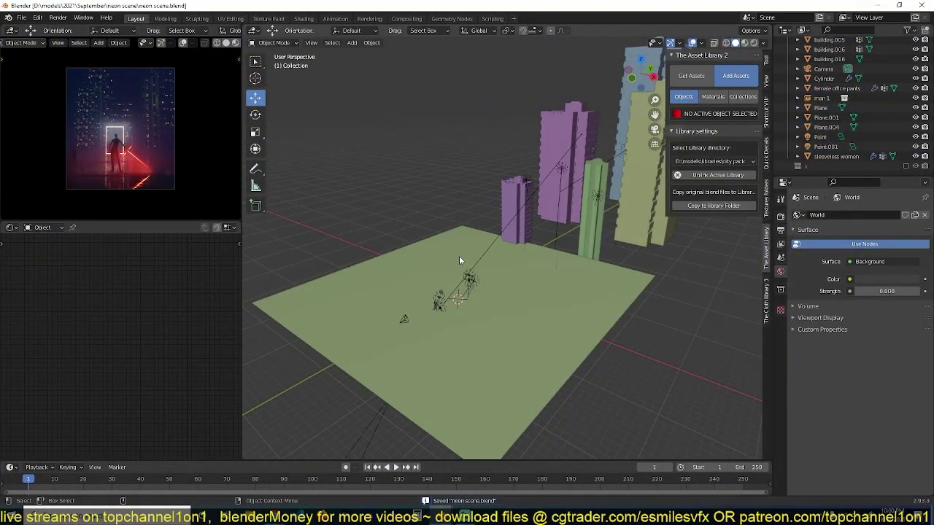
click(780, 216)
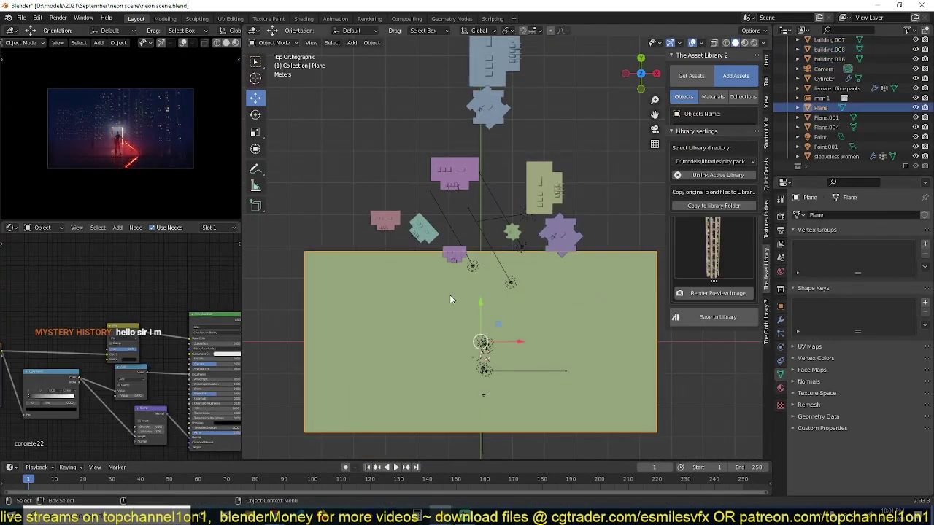
Select the camera and zoom the view in.
click(505, 343)
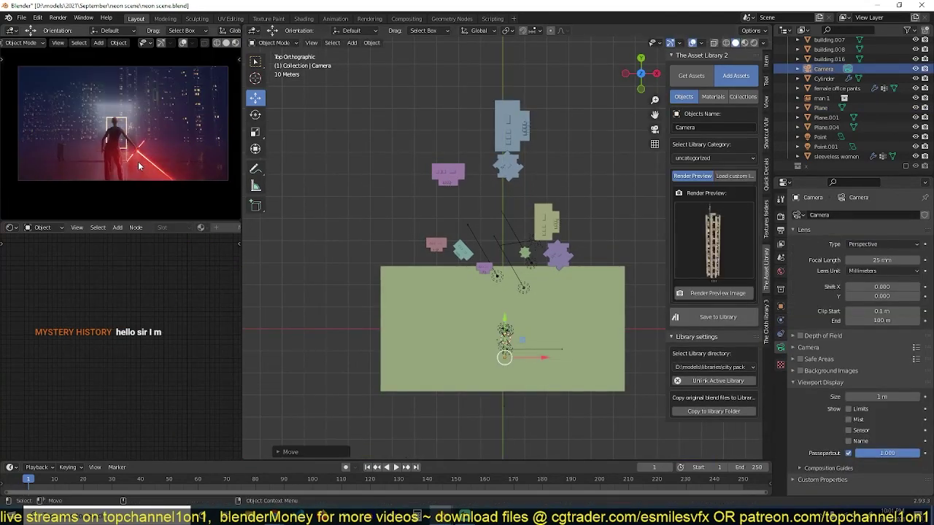
scroll(506, 274, up, 6)
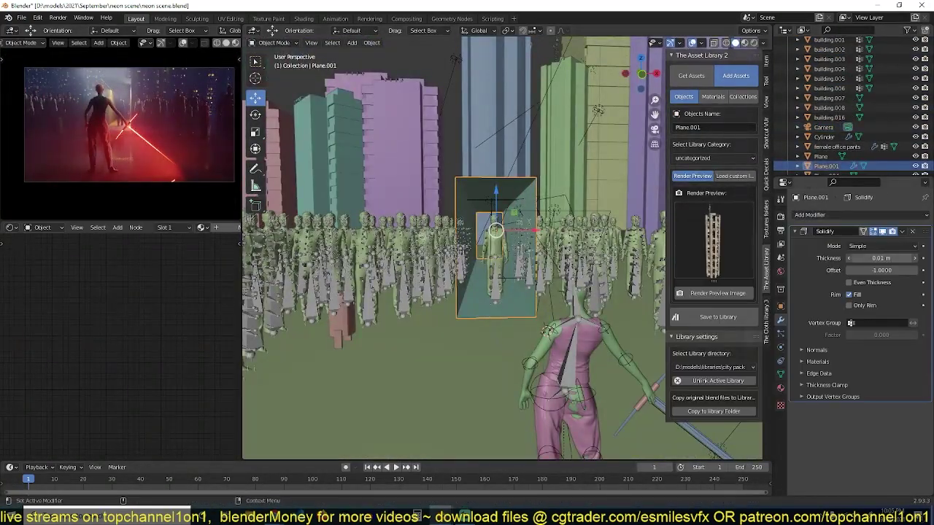
Delete the solidified plane Plane.001.
key(Delete)
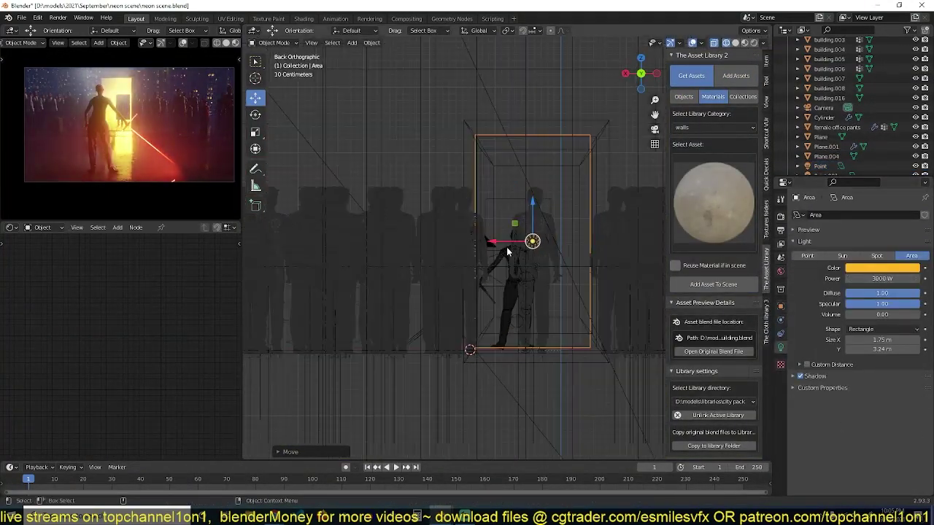
scroll(407, 228, down, 3)
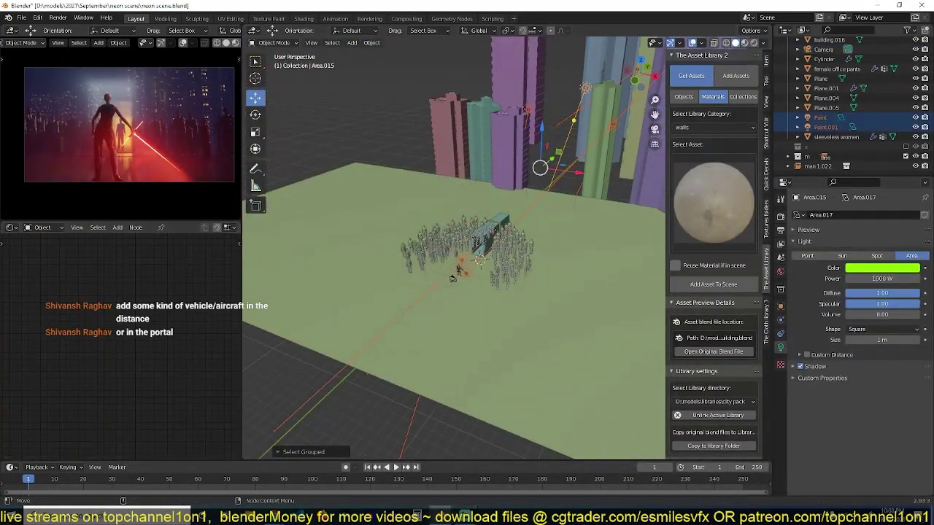
Gather the lights into a new 'lights' collection, save, and check Area.001's colour.
key(m)
key(ctrl+s)
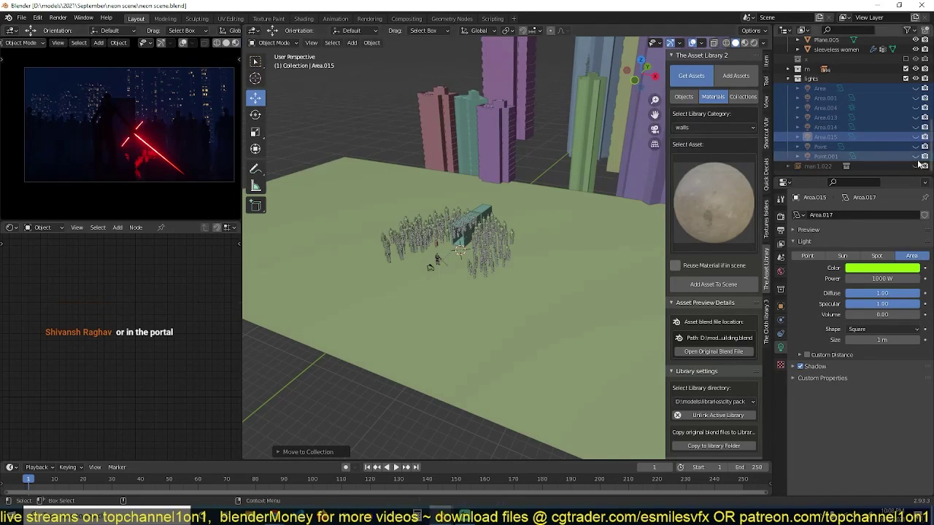
click(825, 98)
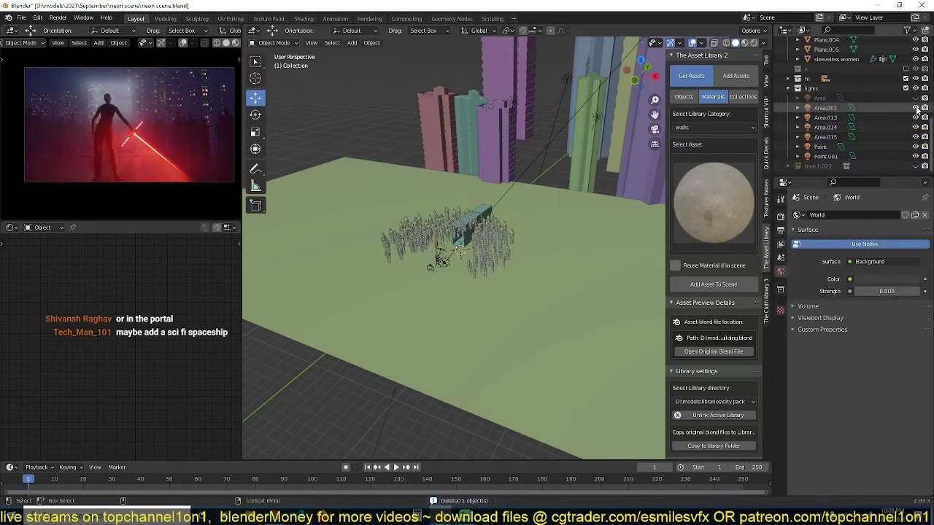
key(KP_Decimal)
click(882, 268)
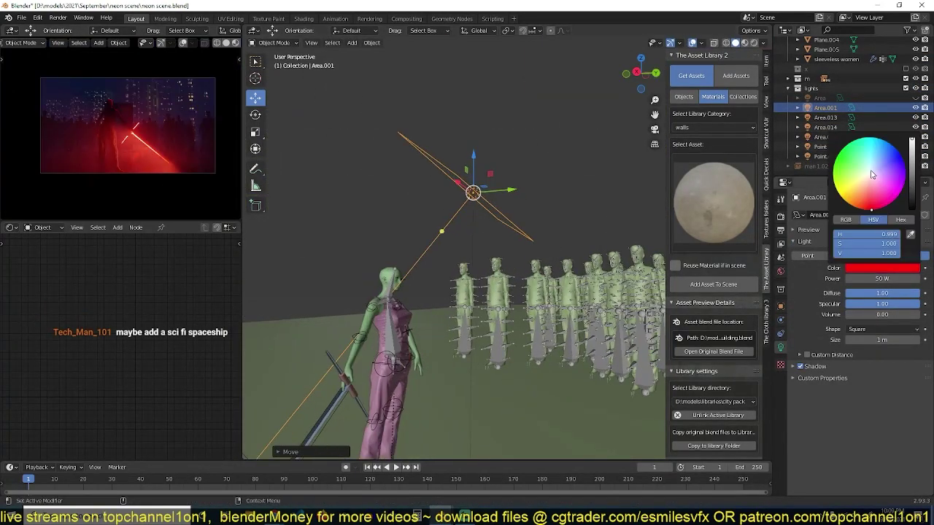
Select the woman dummy and move her in front of the doorway.
middle_drag(452, 306, 409, 292)
click(443, 271)
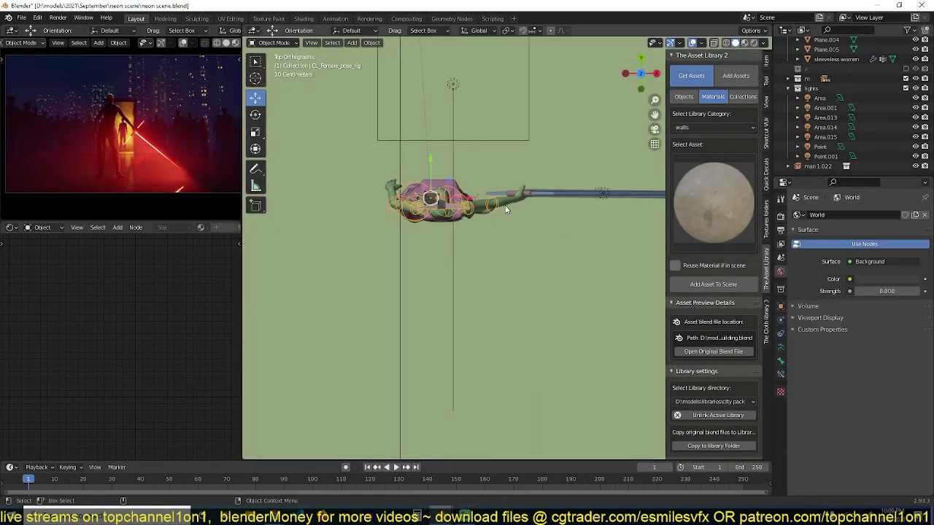
click(453, 263)
key(g)
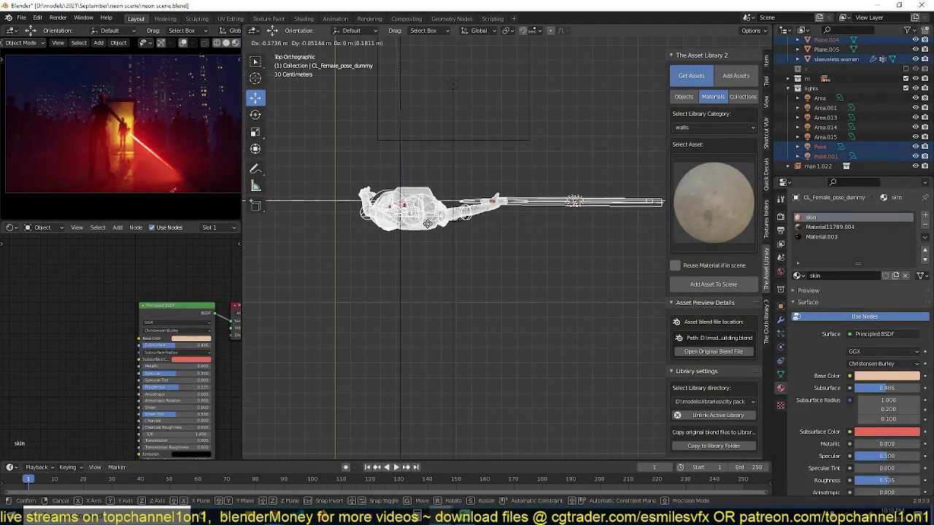
key(Escape)
Save the file and put the woman's rig into Pose Mode.
scroll(458, 266, up, 3)
key(ctrl+s)
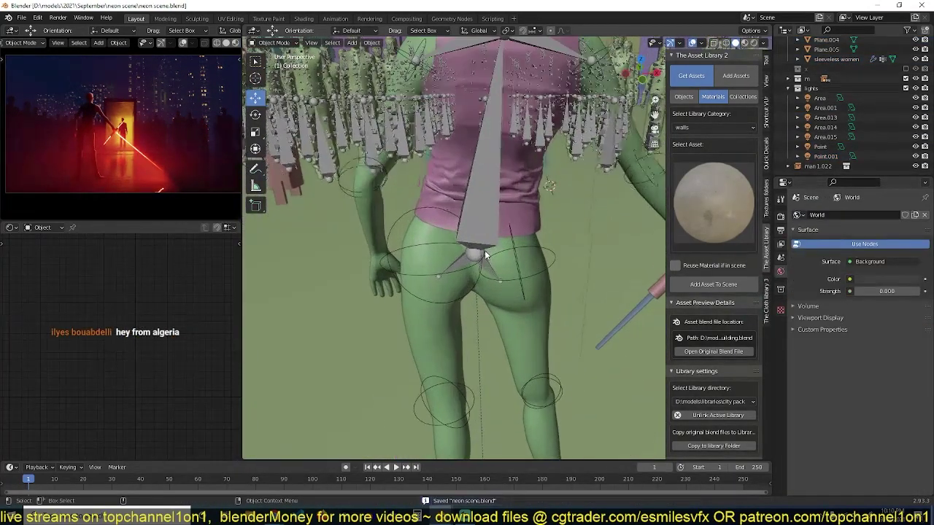
scroll(458, 267, down, 4)
click(569, 364)
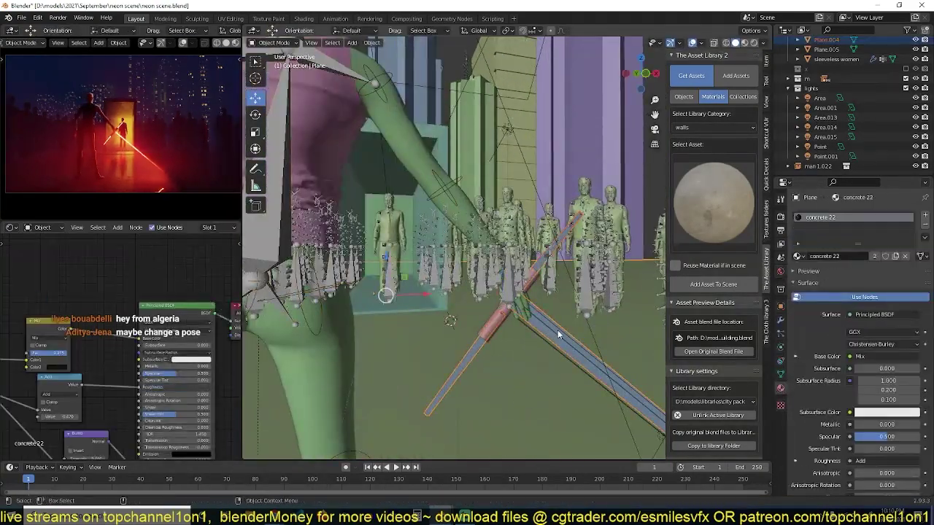
mouse_move(511, 329)
middle_down()
mouse_move(573, 380)
mouse_move(474, 306)
mouse_move(438, 243)
mouse_move(511, 306)
middle_up()
click(438, 243)
key(ctrl+Tab)
Freely rotate the hand.R bone to a new angle.
click(525, 339)
key(r)
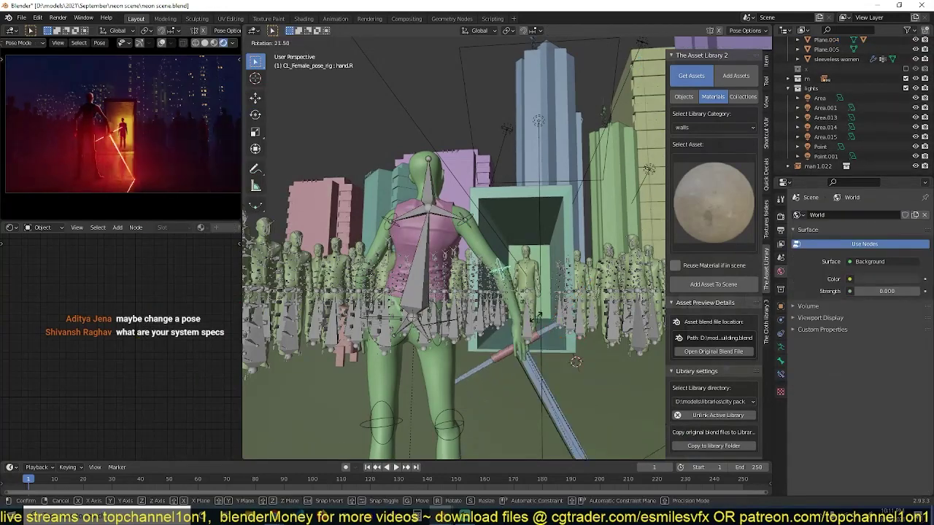
click(511, 332)
key(r)
key(r)
click(575, 363)
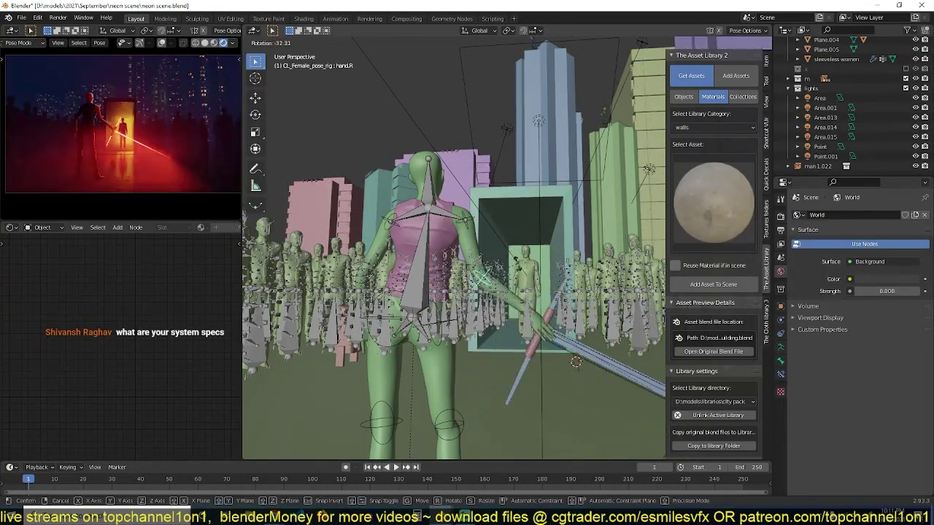
mouse_move(575, 362)
middle_down()
mouse_move(494, 318)
mouse_move(408, 321)
middle_up()
key(r)
key(r)
click(492, 319)
Back in Object Mode, rotate the red lightsaber about Y to follow the hand.
key(ctrl+Tab)
click(390, 325)
key(r)
key(y)
key(y)
click(386, 352)
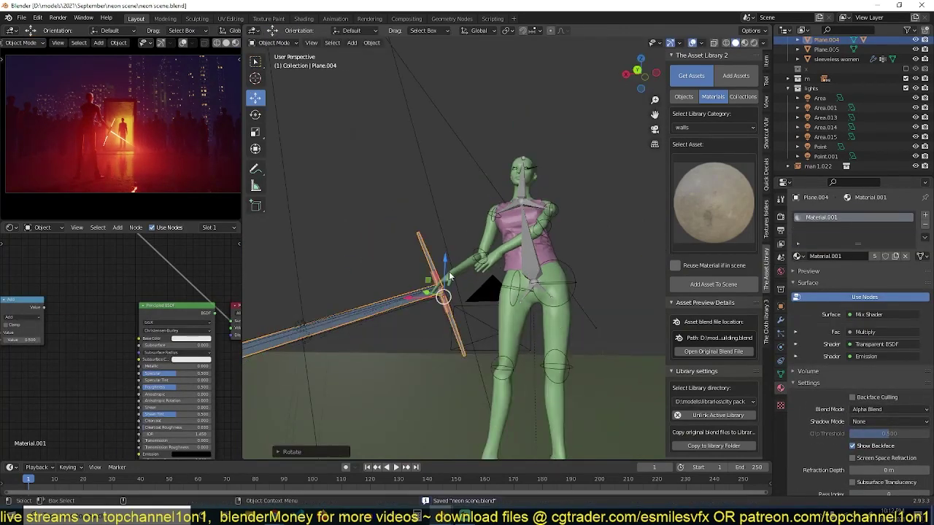
Open the system performance monitor and view the GPU usage.
key(ctrl+shift+Escape)
click(628, 141)
click(629, 321)
Reset man 1.027's rotation and lay him flat with a 90° X rotation.
click(568, 232)
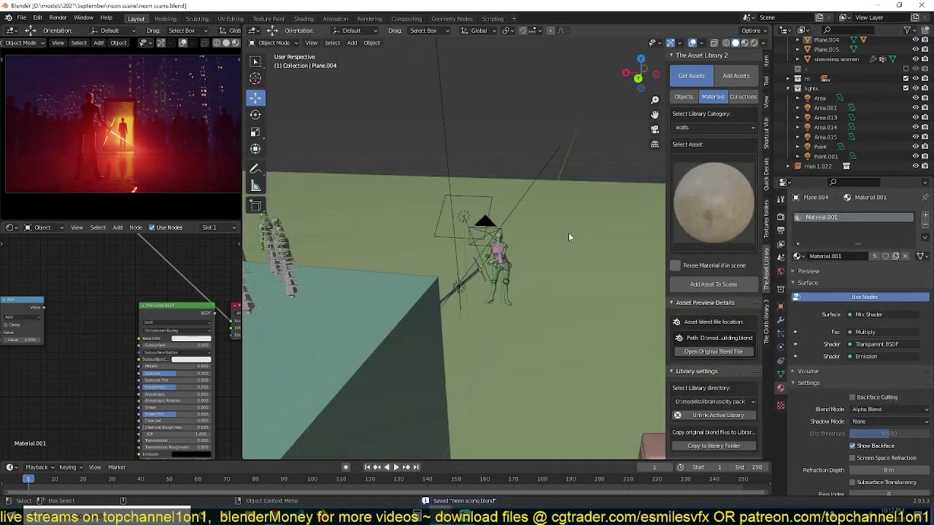
middle_drag(568, 232, 583, 233)
scroll(584, 233, down, 3)
key(alt+r)
key(KP_7)
key(r)
key(x)
key(9)
key(0)
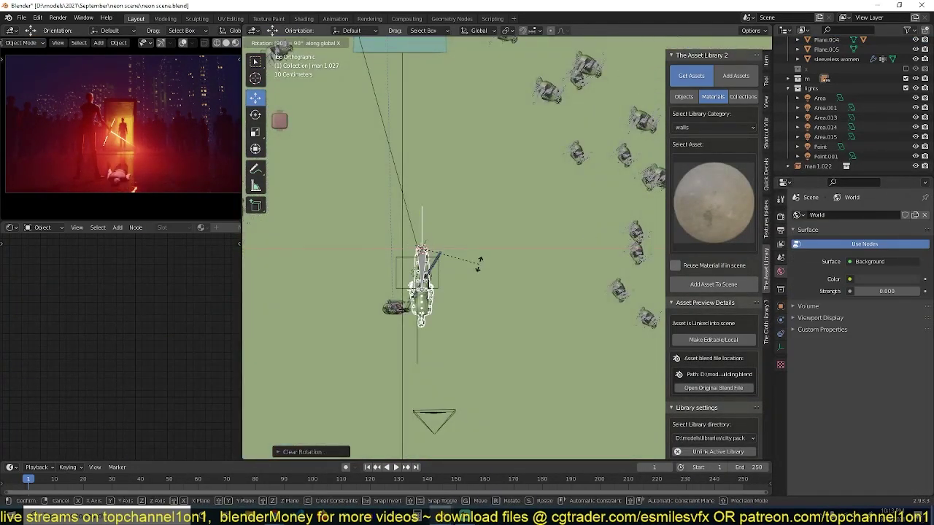
key(KP_Decimal)
Bend the fallen man's leg bones about X in Top view, then move him into place.
click(455, 278)
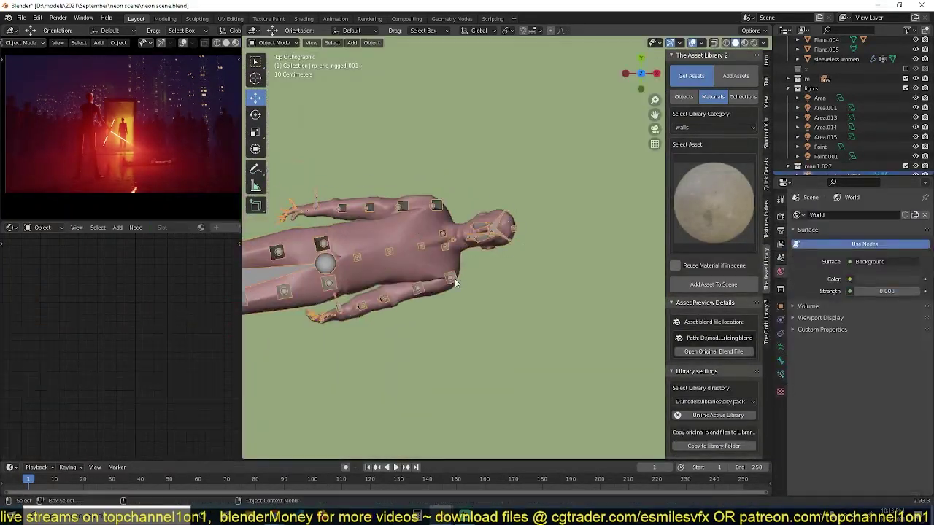
click(376, 277)
middle_drag(375, 277, 574, 331)
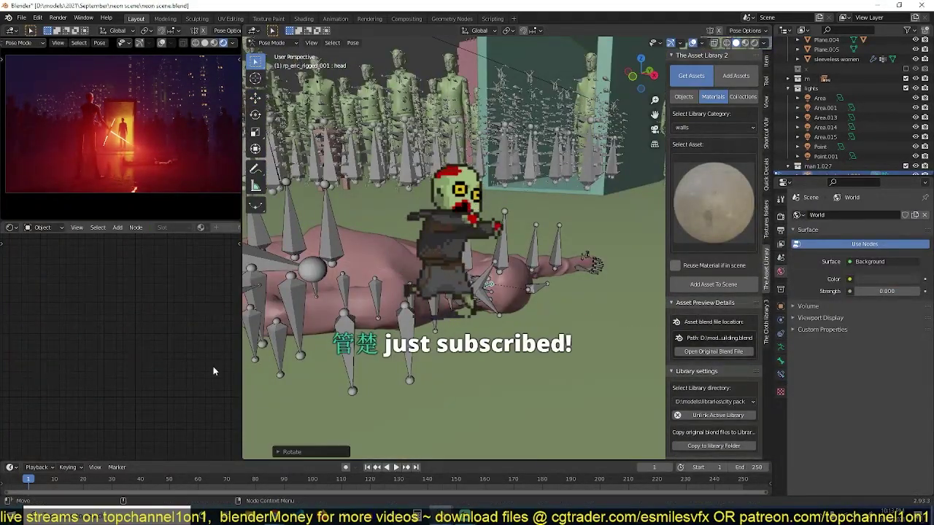
key(KP_7)
click(379, 264)
key(r)
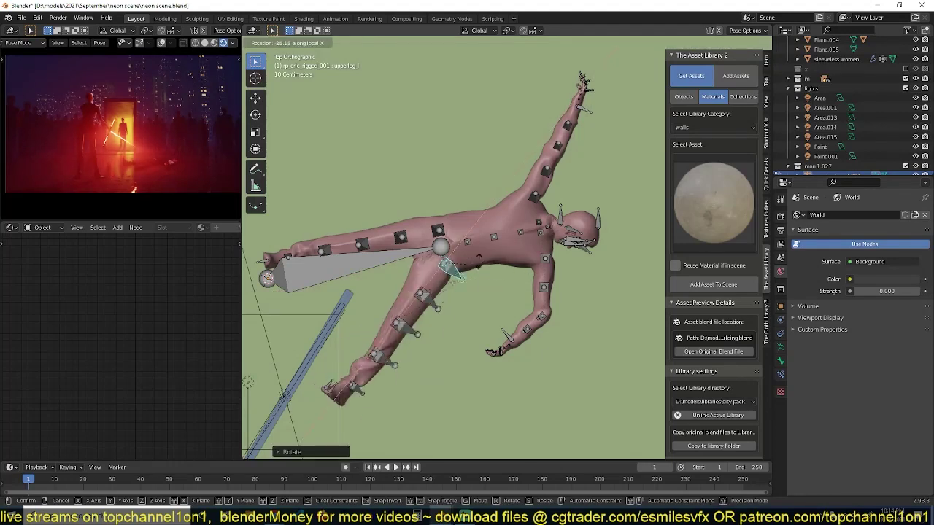
key(x)
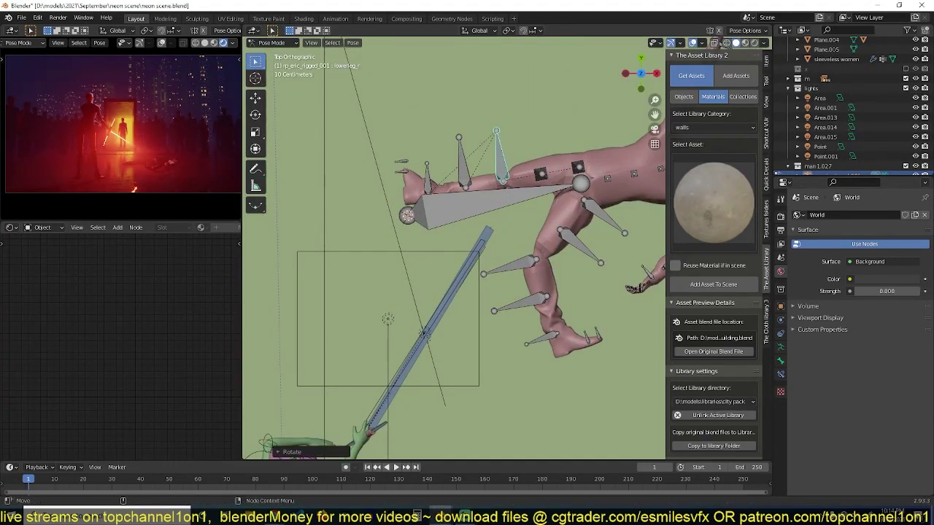
click(540, 173)
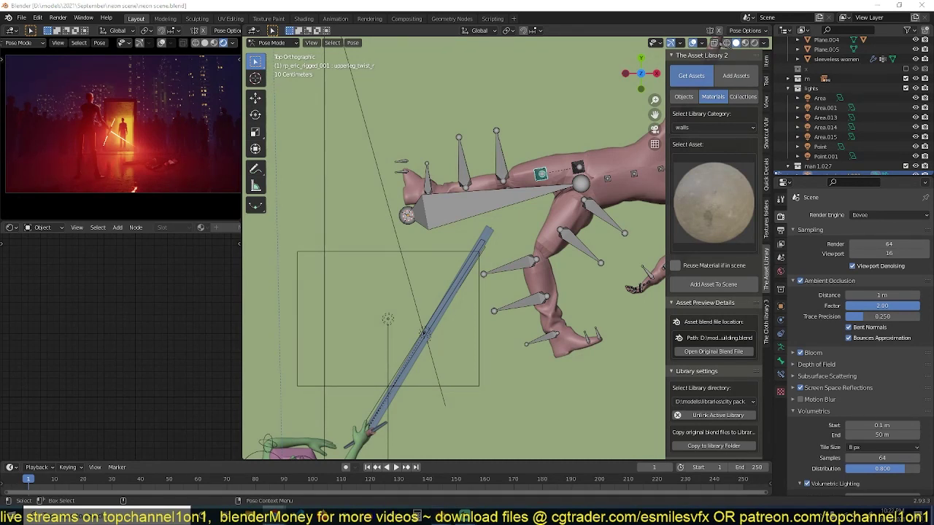
key(g)
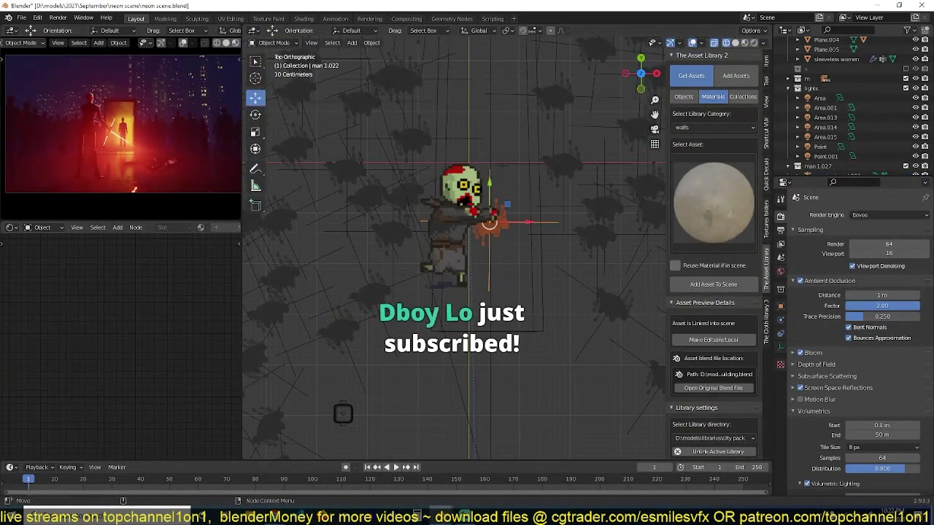
Turn and reposition Area.002 behind the doorway, and move man 1.027.
click(465, 173)
key(r)
key(Return)
key(g)
click(243, 391)
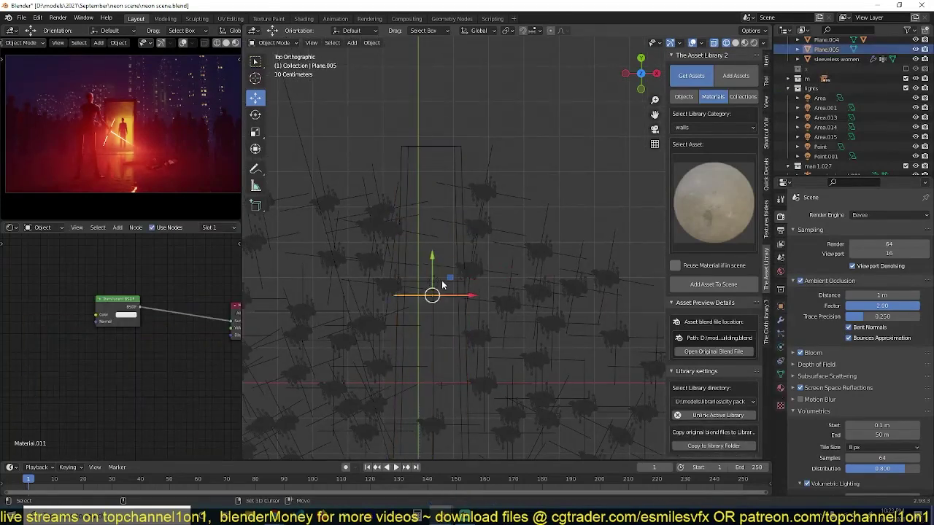
key(g)
click(574, 252)
Duplicate the doorway plane and its light to the left, save, and find the Transportation add-on.
key(g)
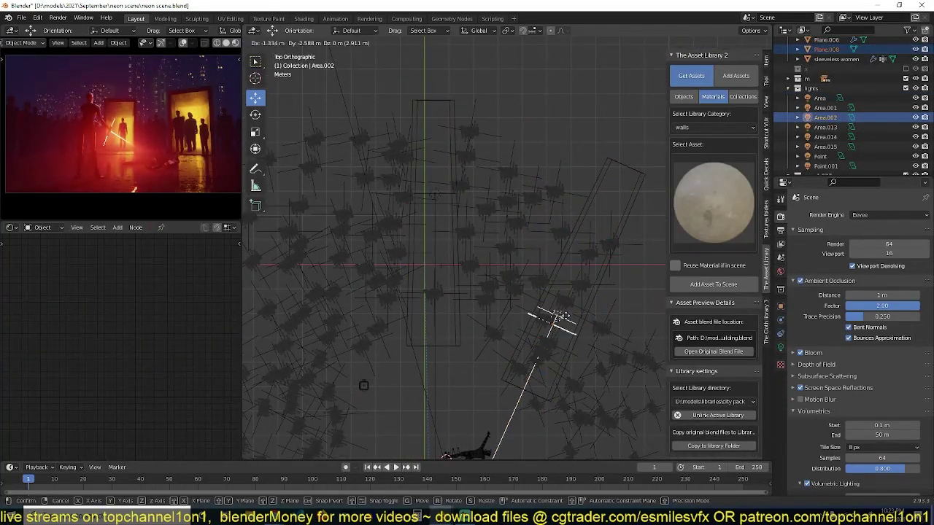
key(shift+d)
scroll(467, 181, up, 2)
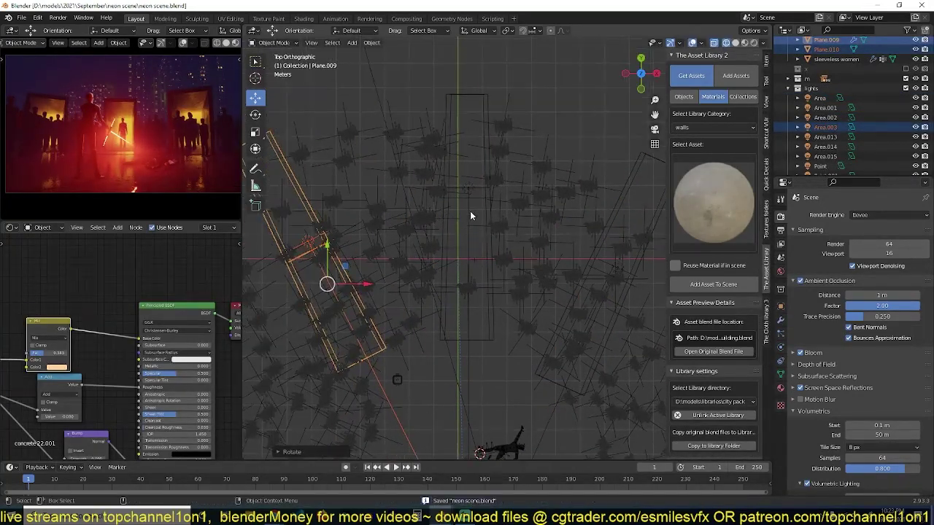
key(alt+a)
scroll(502, 304, down, 4)
key(ctrl+s)
click(38, 18)
click(65, 178)
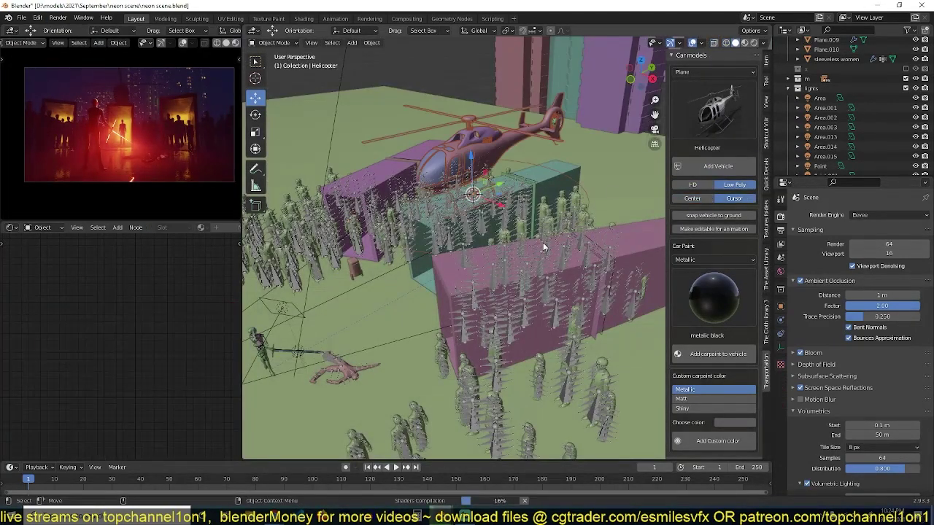
Add lights at the helicopter, set Volume 1000, and aim the spot light downward.
middle_drag(543, 246, 510, 306)
key(shift+a)
click(547, 286)
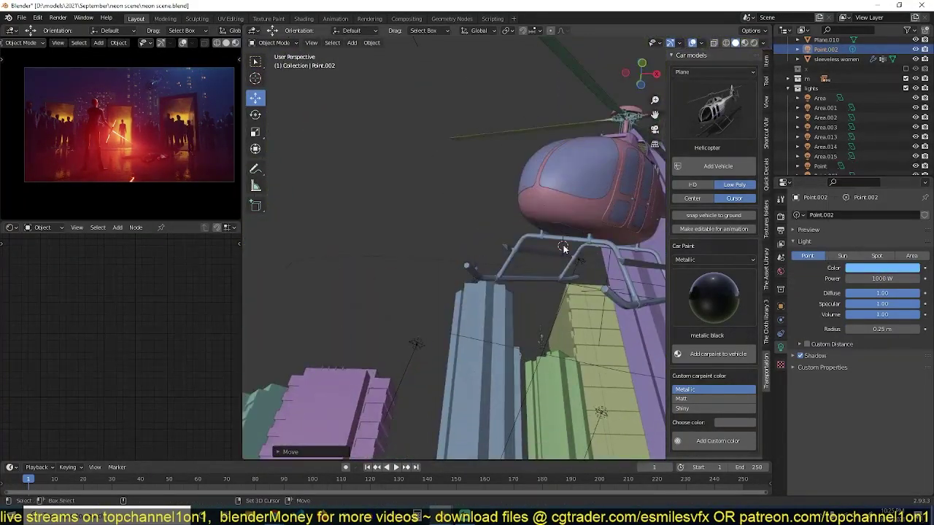
key(Return)
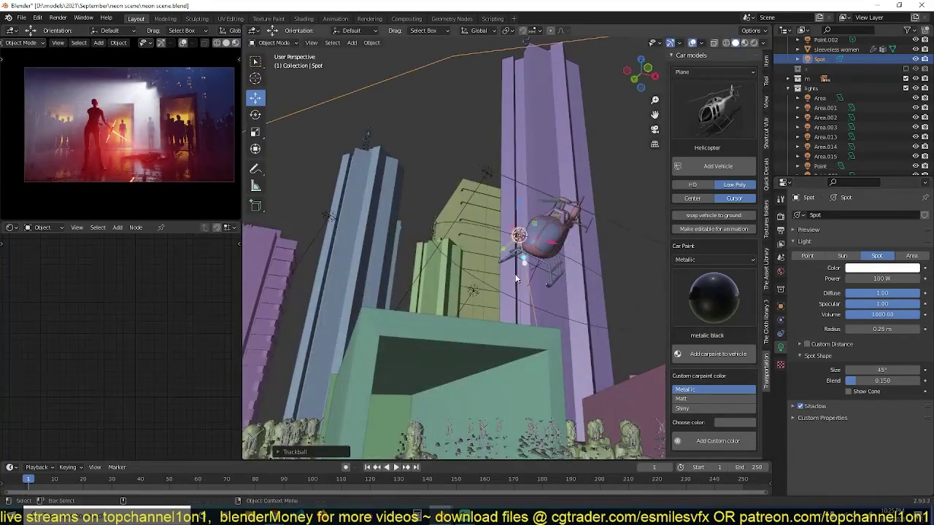
key(KP_0)
key(r)
click(568, 310)
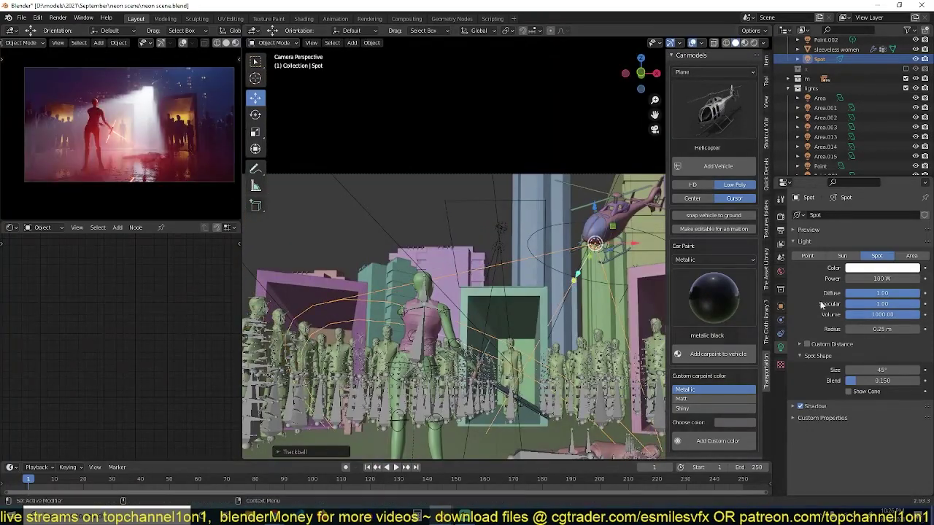
Inspect the helicopter and sphere from around and through the camera, then save.
middle_drag(632, 291, 555, 277)
scroll(537, 267, up, 5)
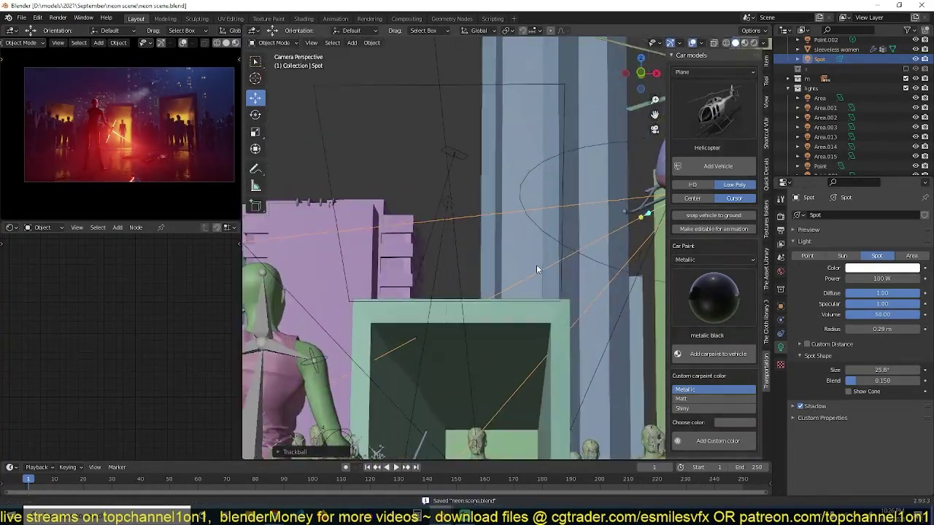
scroll(537, 218, up, 3)
right_click(557, 187)
click(557, 187)
mouse_move(557, 188)
middle_down()
mouse_move(414, 307)
mouse_move(315, 309)
mouse_move(412, 361)
mouse_move(533, 297)
mouse_move(514, 278)
middle_up()
click(315, 308)
scroll(515, 288, down, 6)
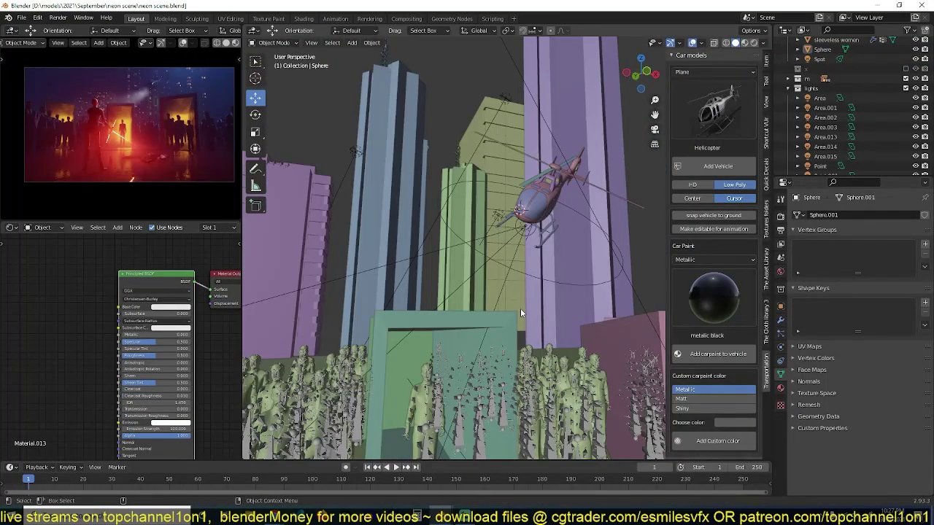
key(KP_0)
key(ctrl+s)
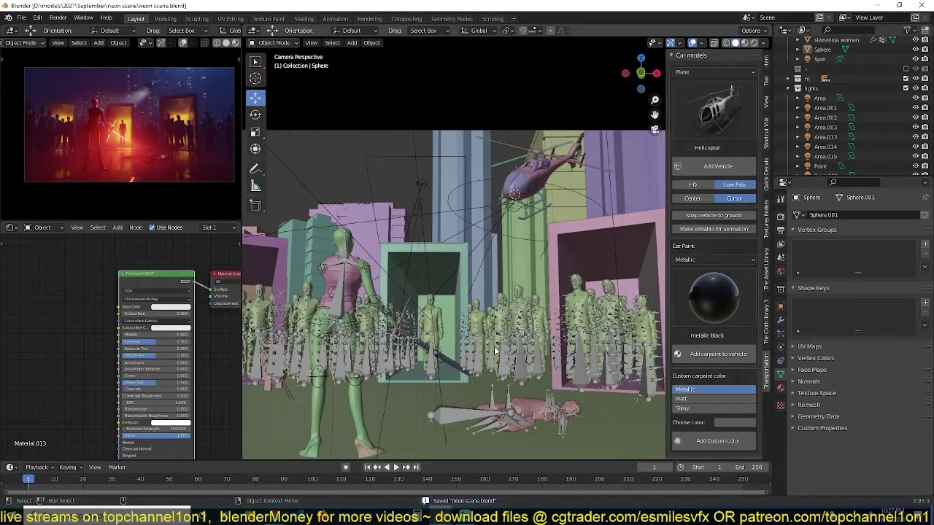
Frame the spot light under the helicopter, then select the sphere.
click(819, 59)
key(KP_Decimal)
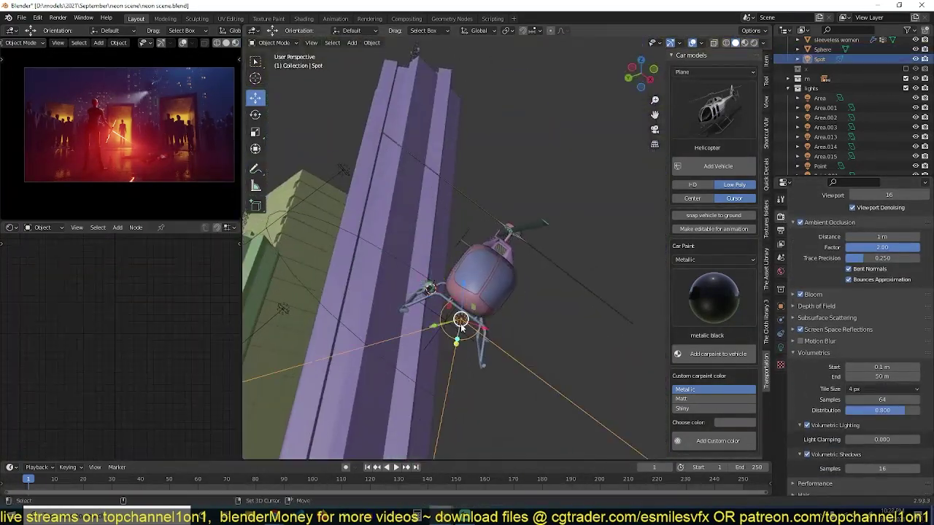
click(461, 327)
mouse_move(499, 351)
middle_down()
mouse_move(451, 408)
mouse_move(553, 269)
middle_up()
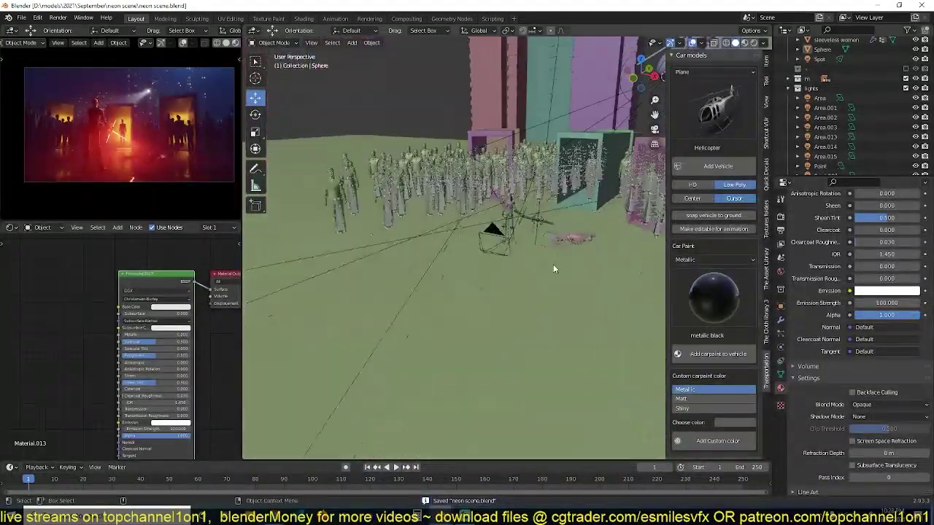
Rotate the woman's spine and hand.R bones to re-pose her torso and sword arm.
key(r)
key(r)
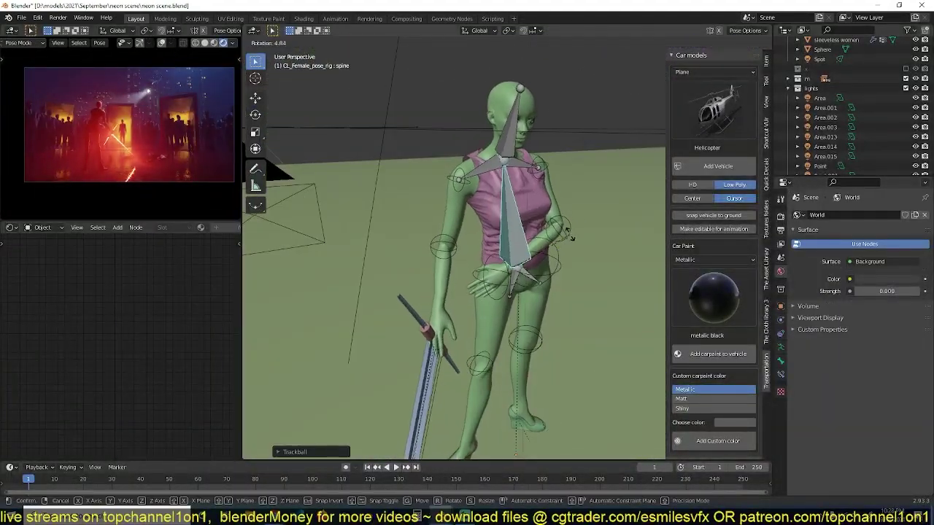
click(569, 235)
click(443, 250)
key(r)
key(r)
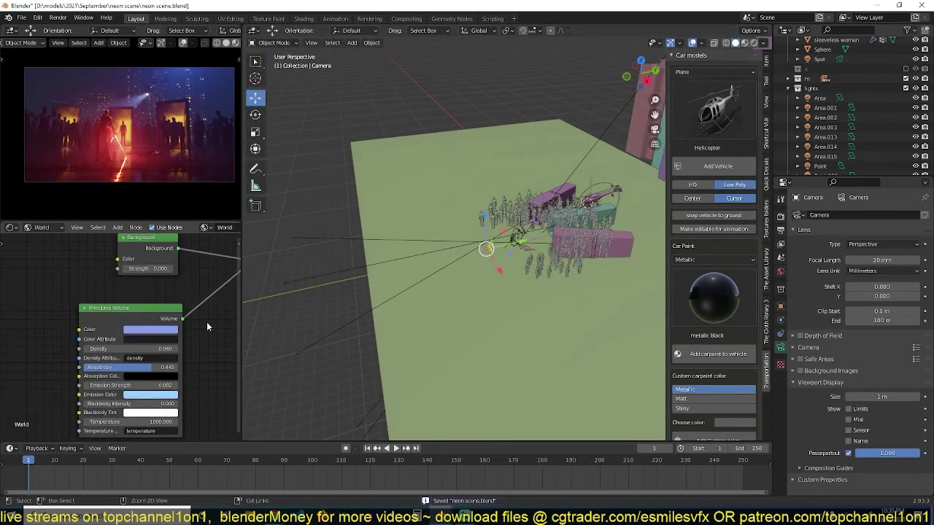
Move the camera, preview the animation through it, and frame the helicopter.
key(g)
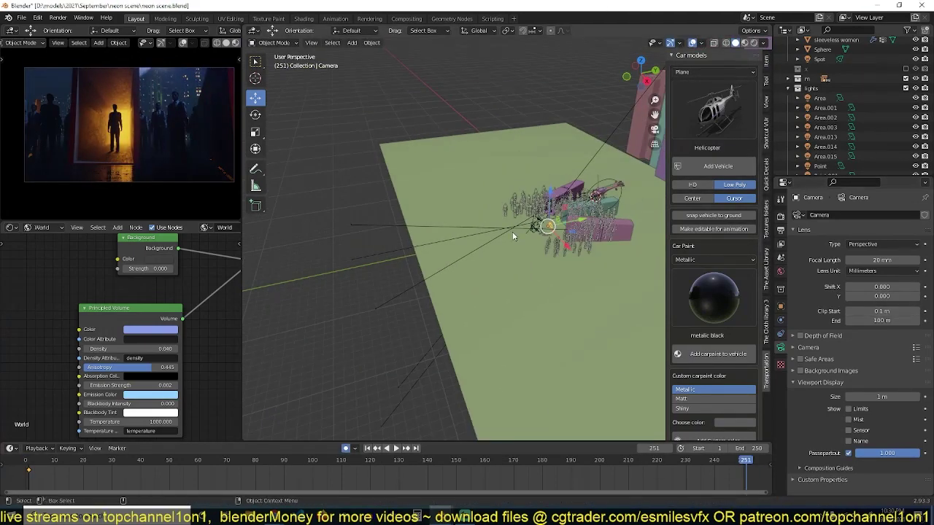
key(KP_0)
key(space)
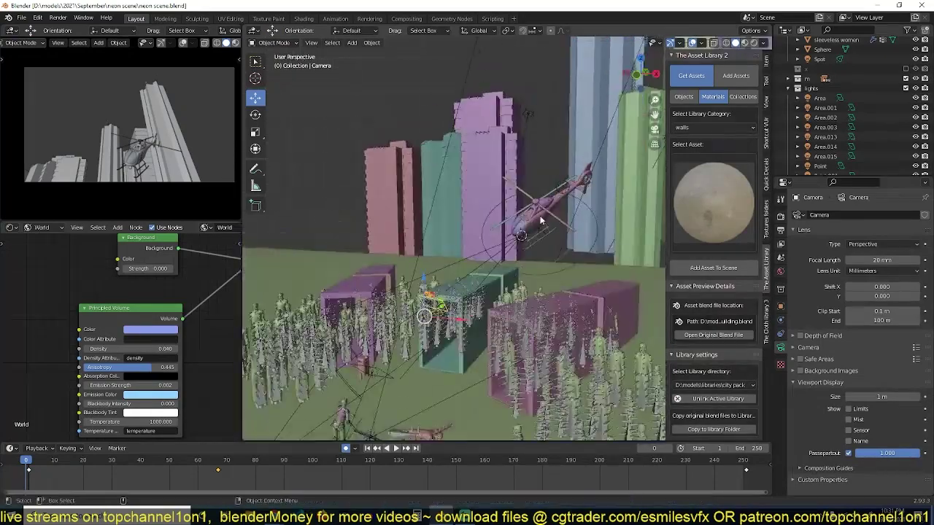
click(540, 220)
key(KP_Decimal)
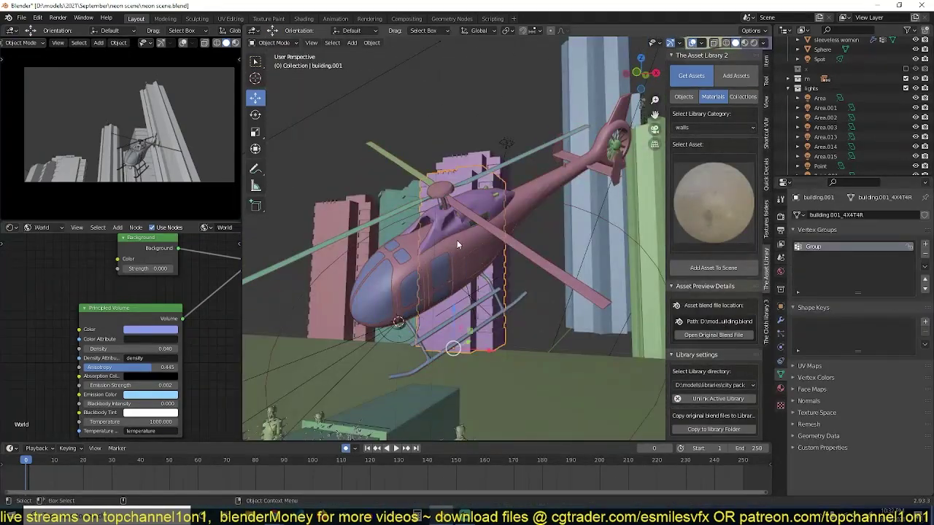
Parent the light to the helicopter and move the helicopter into position.
click(224, 43)
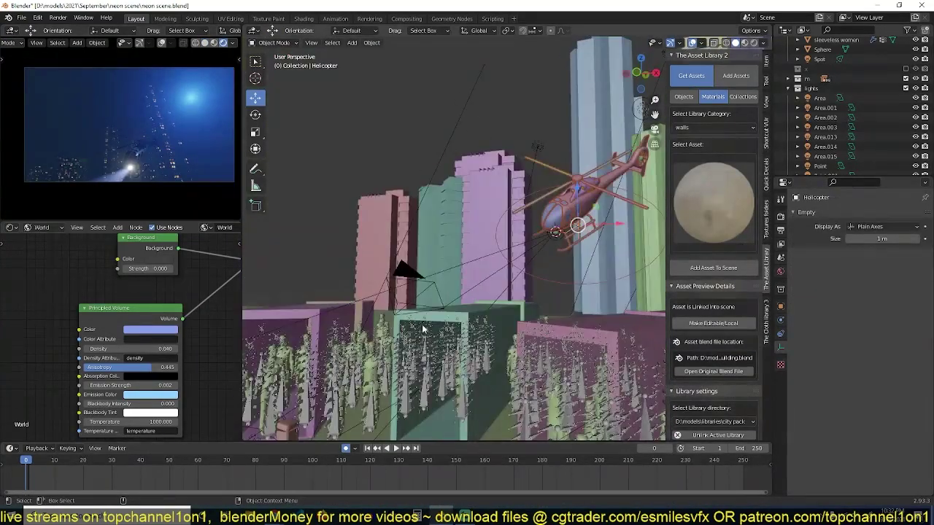
key(ctrl+p)
click(540, 205)
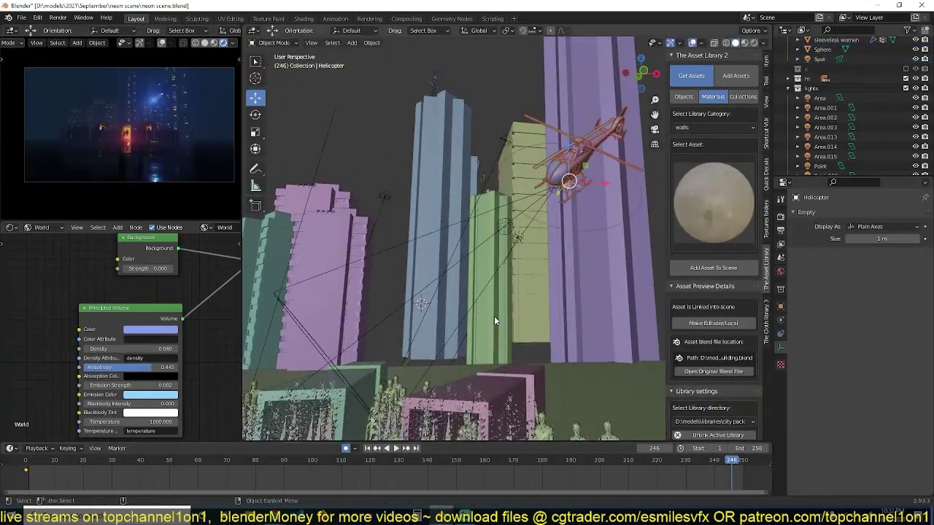
key(KP_7)
key(KP_1)
key(g)
click(524, 319)
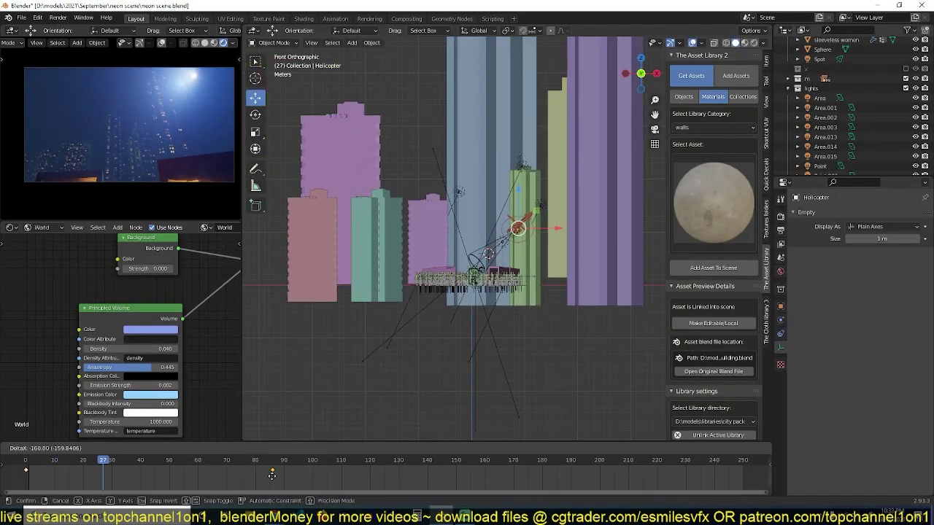
Reposition the helicopter again, play back, and nudge a keyframe slightly earlier.
scroll(535, 310, up, 5)
middle_drag(536, 310, 545, 320)
key(g)
click(391, 447)
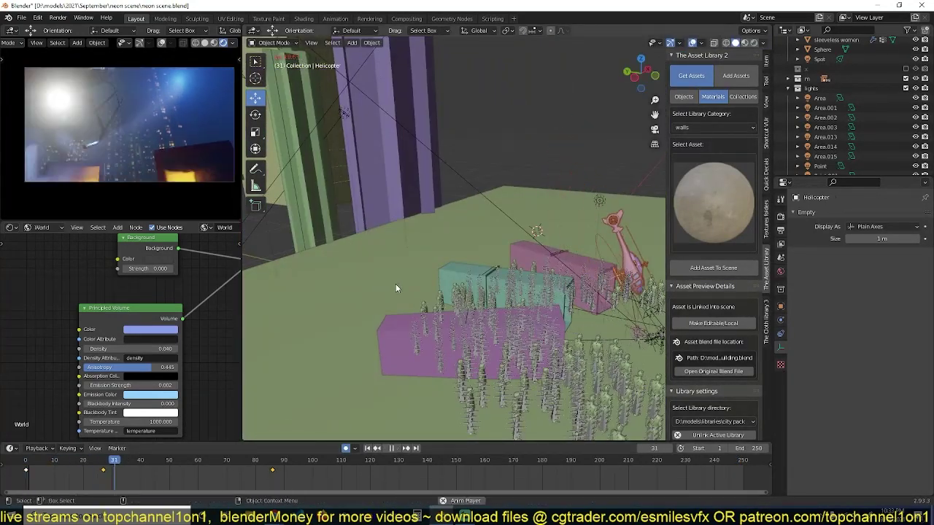
scroll(395, 284, down, 3)
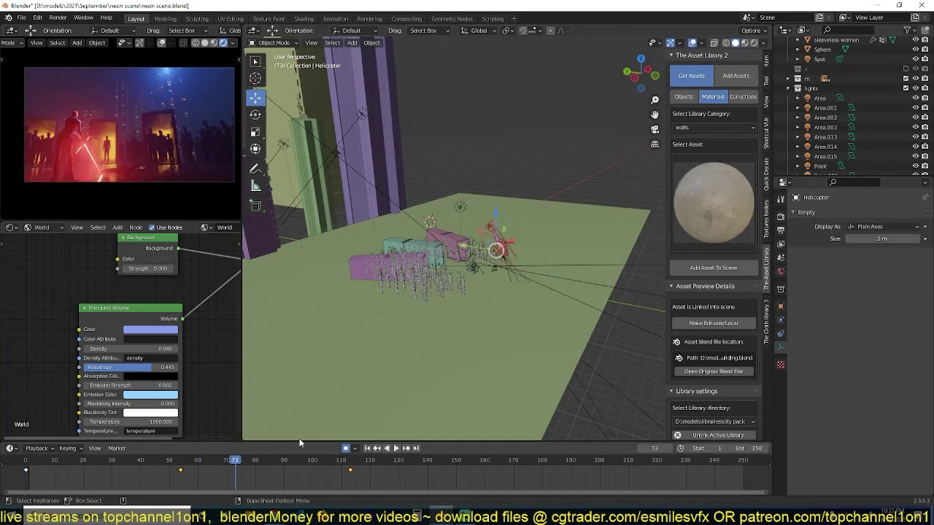
drag(227, 473, 221, 473)
click(714, 474)
Move a keyframe later to near frame 150 and replay through the camera.
click(547, 355)
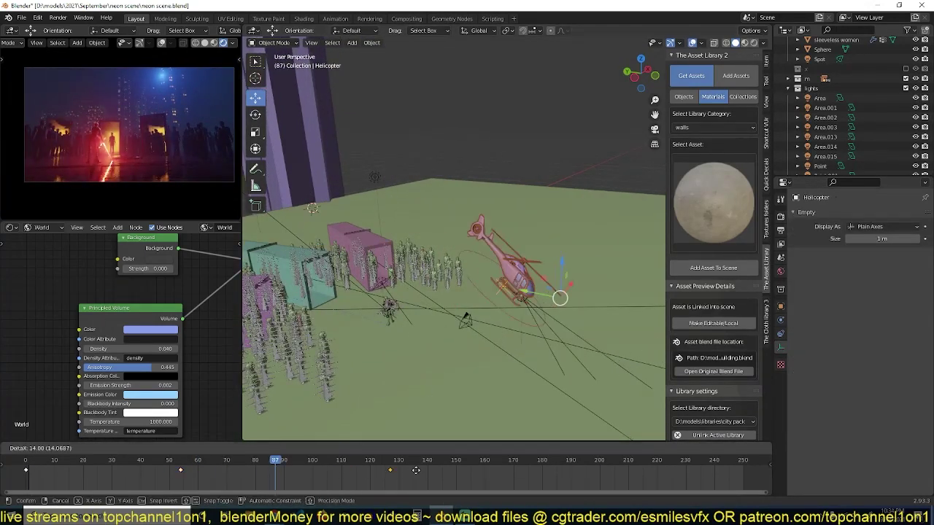
drag(416, 470, 478, 470)
click(536, 339)
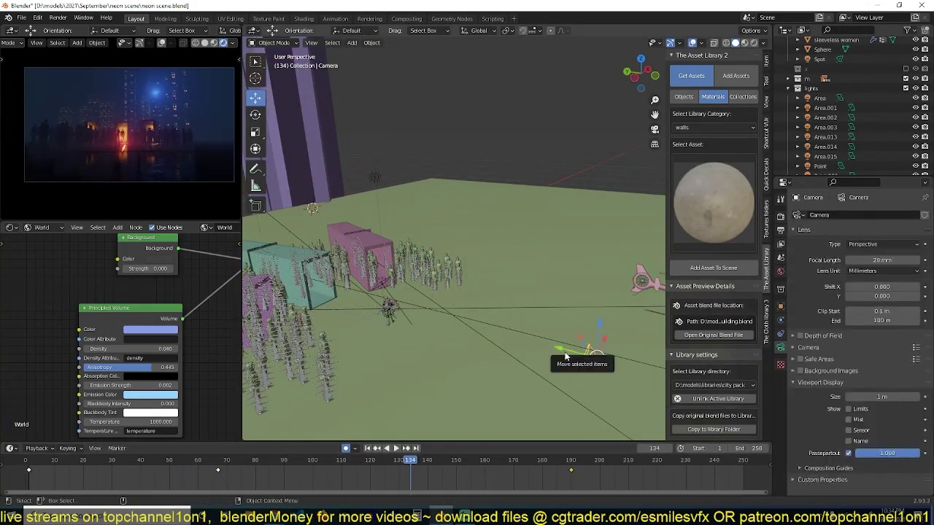
key(Escape)
key(KP_0)
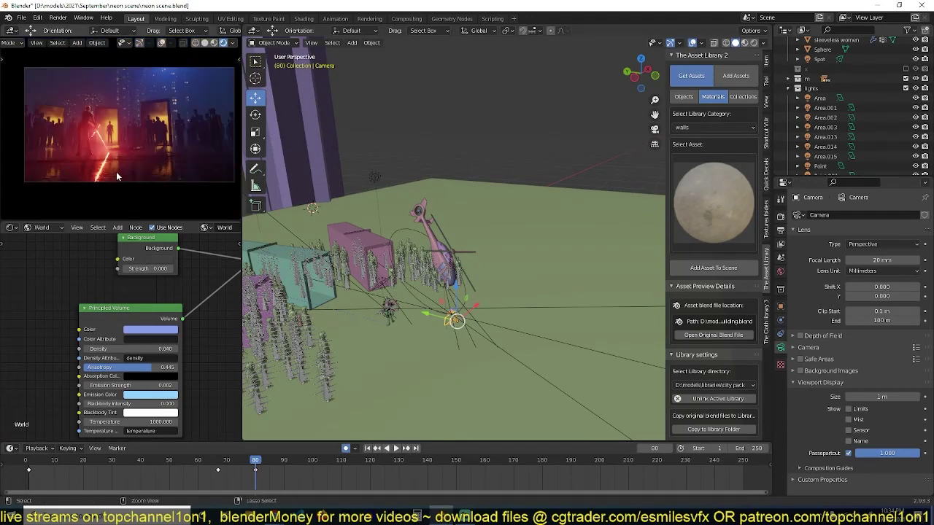
key(space)
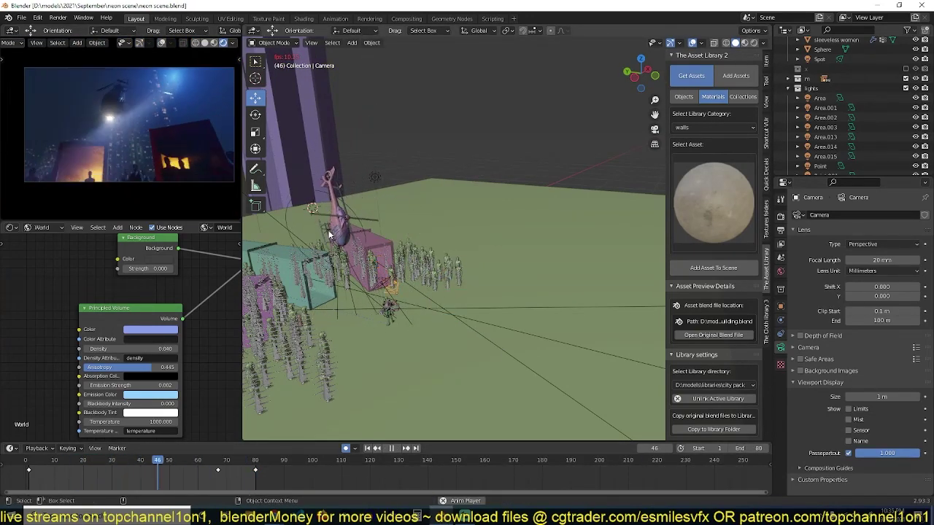
Check the helicopter through the camera and save neon scene.blend.
click(365, 128)
key(KP_0)
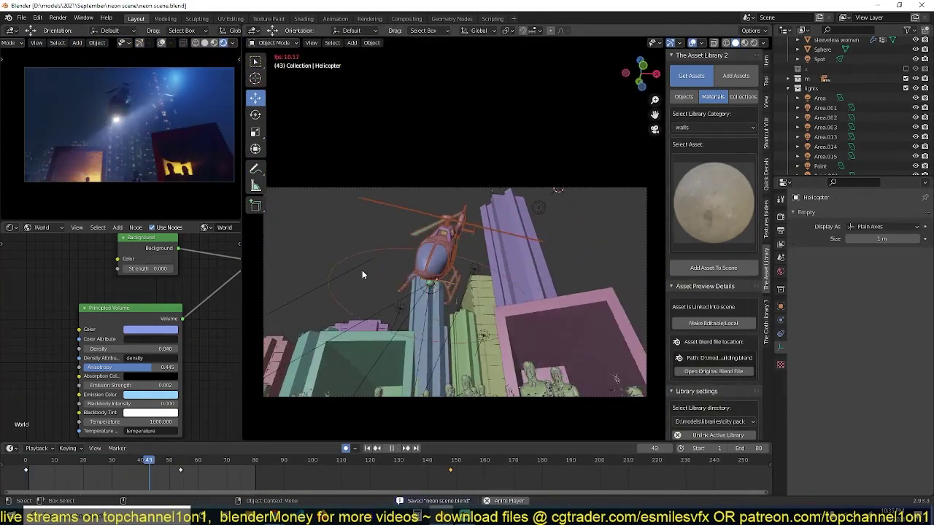
key(ctrl+s)
click(532, 259)
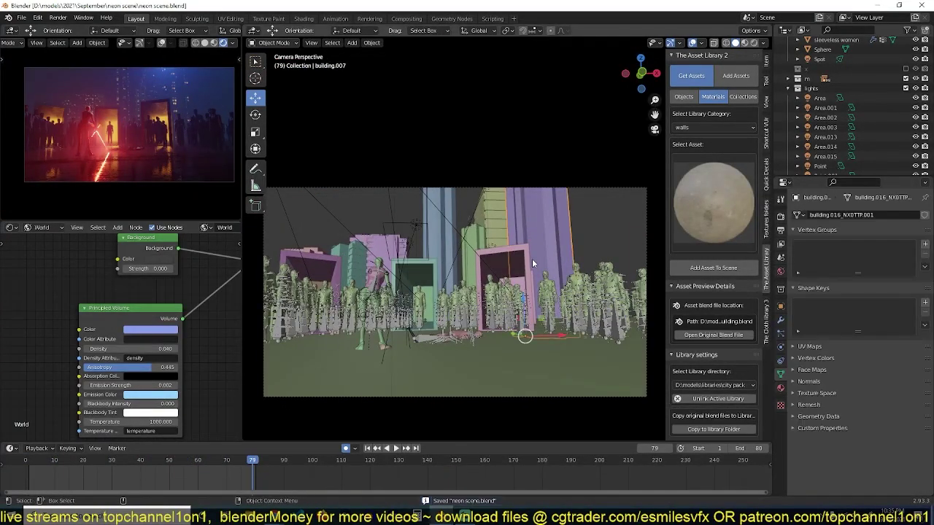